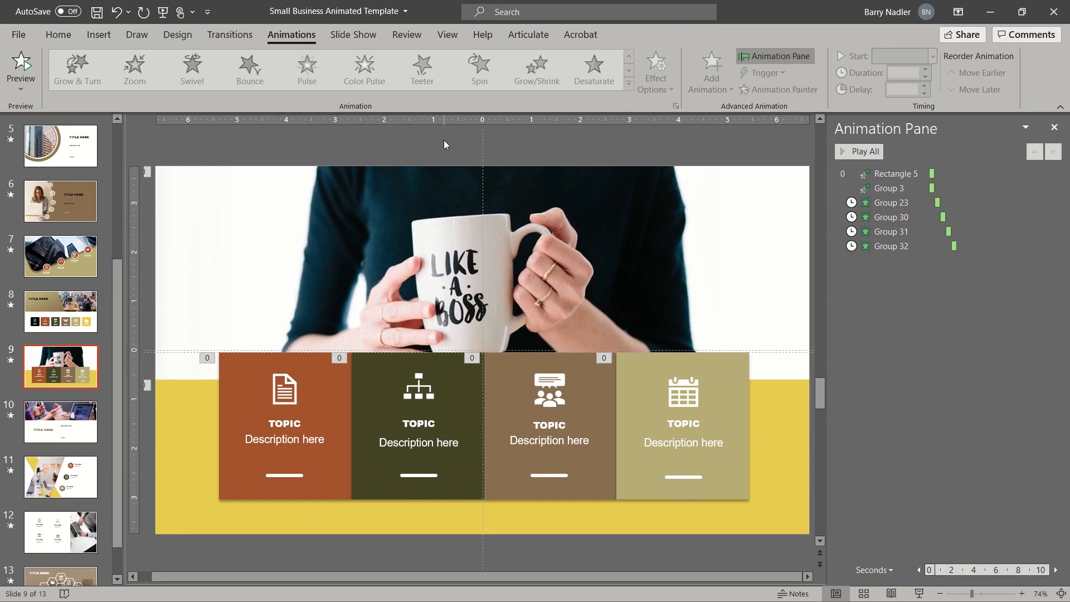
# - Select the first brown topic card (Group 23) to show its Fade timing fields
pyautogui.click(318, 412)
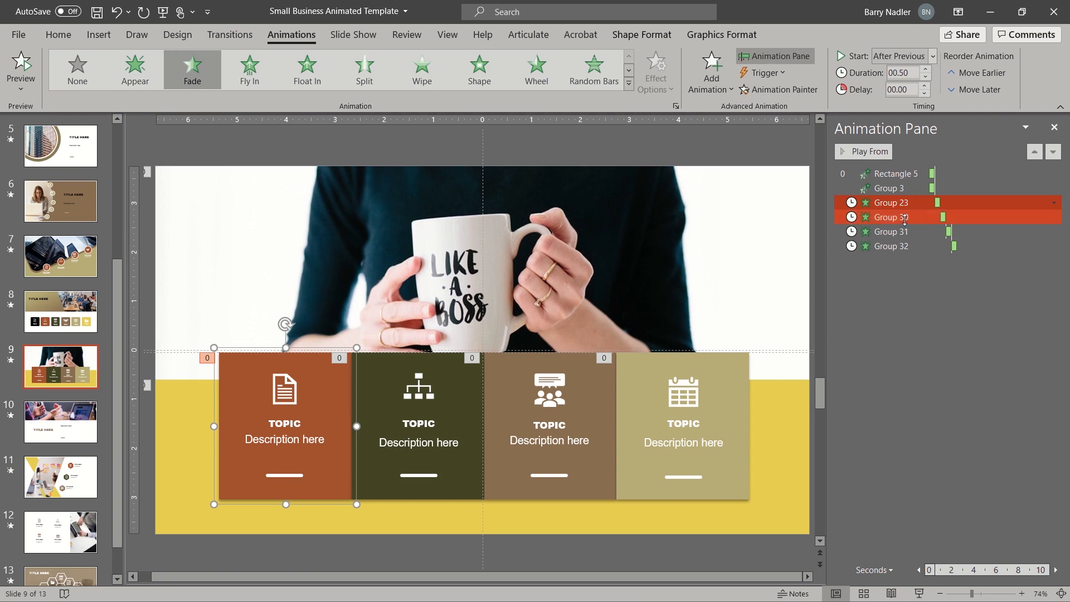
pyautogui.click(933, 56)
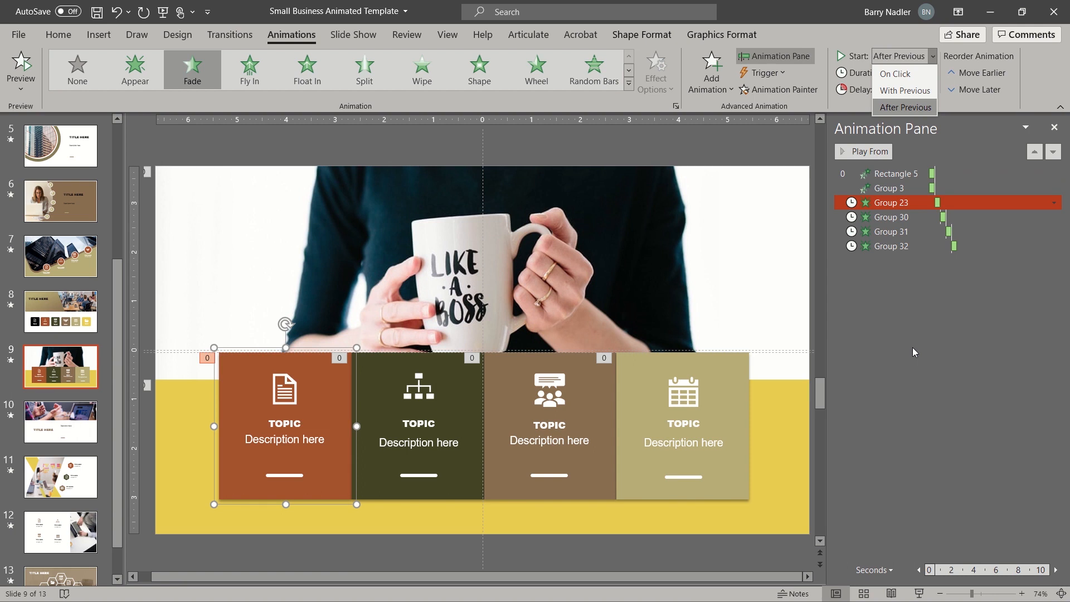
pyautogui.click(923, 205)
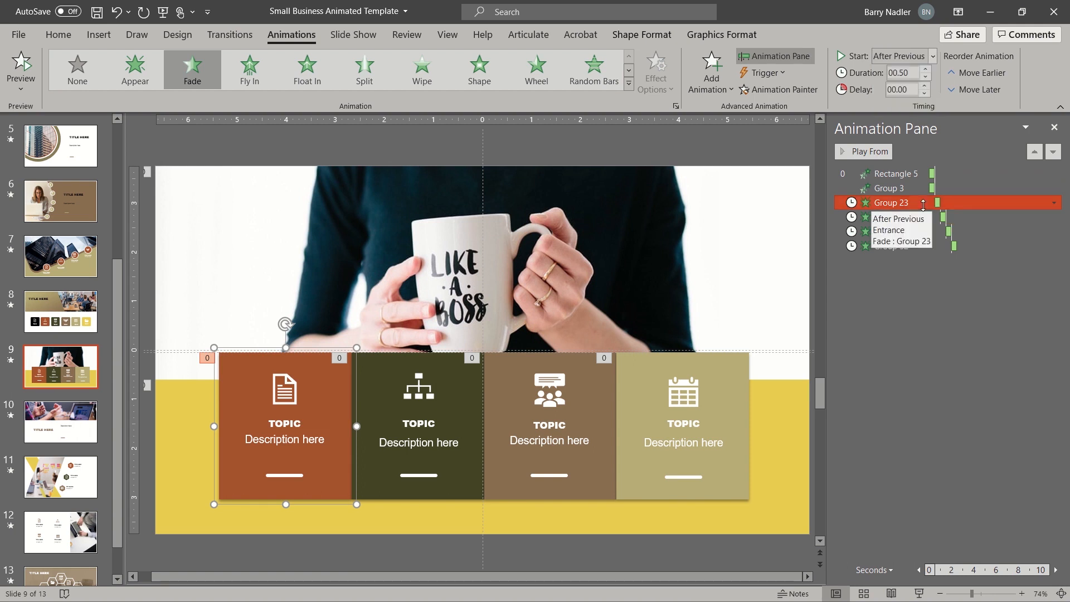
pyautogui.rightClick(923, 205)
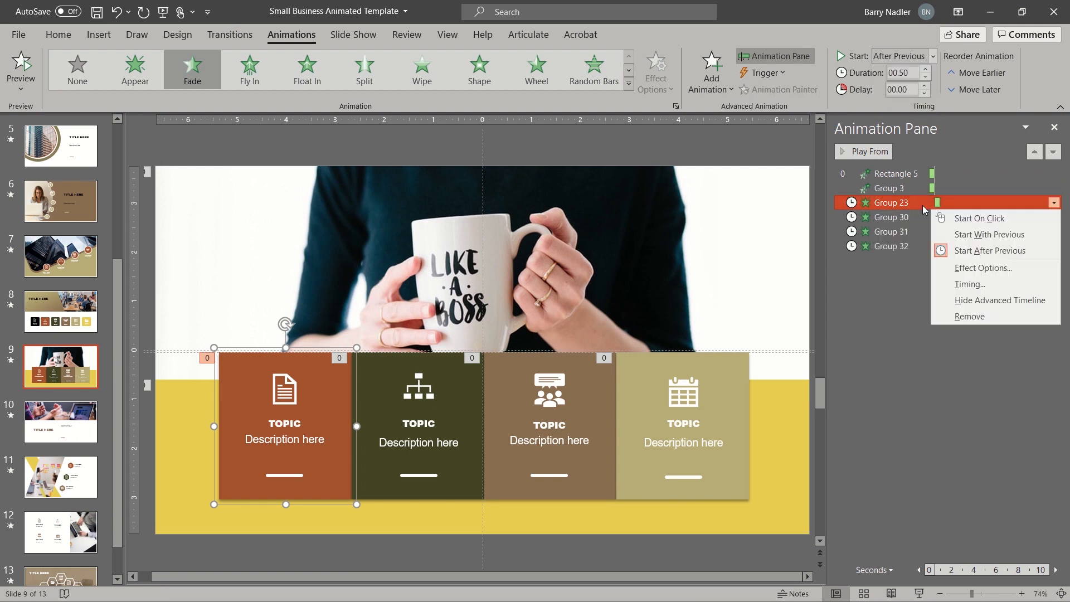
pyautogui.click(970, 284)
pyautogui.click(570, 241)
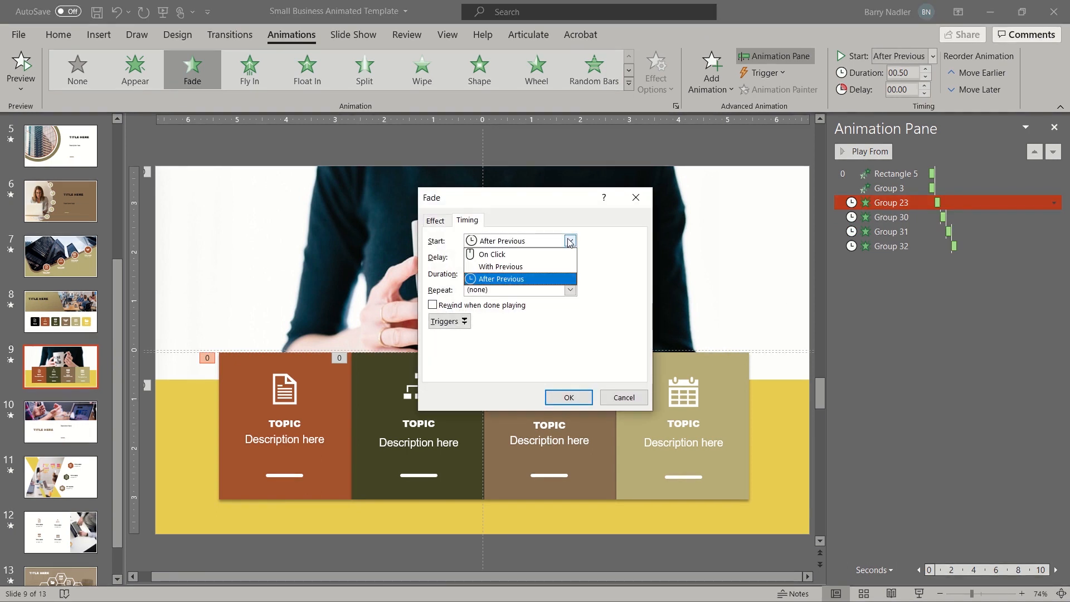
pyautogui.click(569, 241)
pyautogui.click(568, 274)
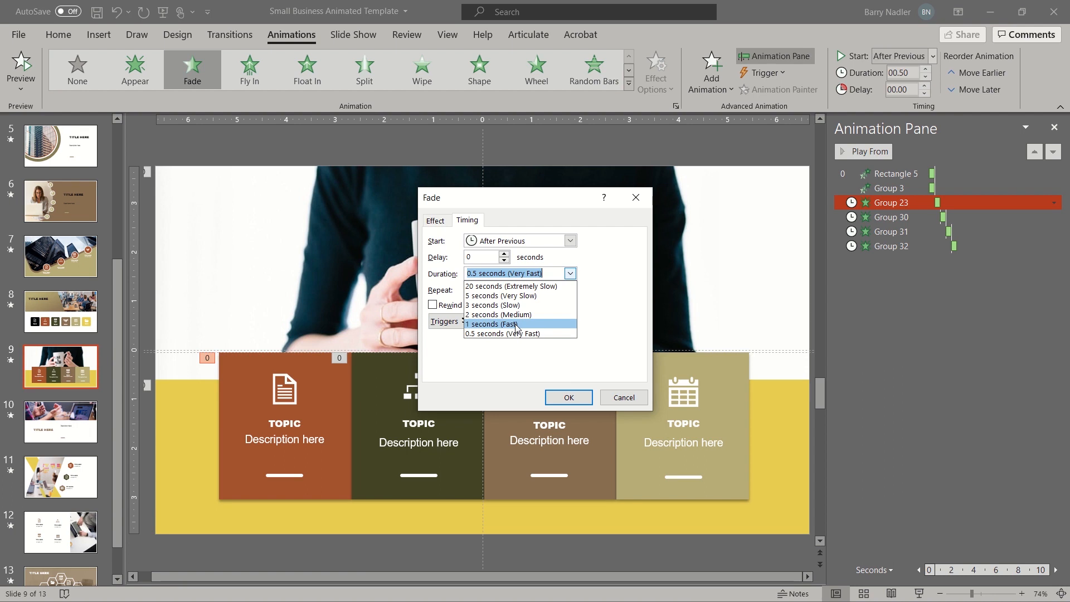
pyautogui.click(585, 402)
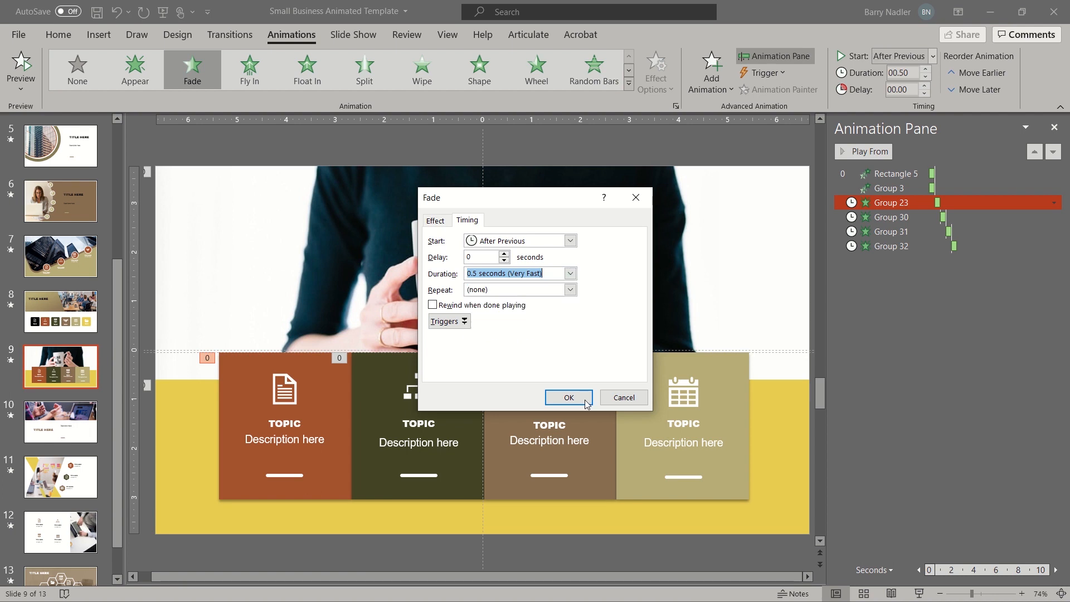
pyautogui.click(585, 397)
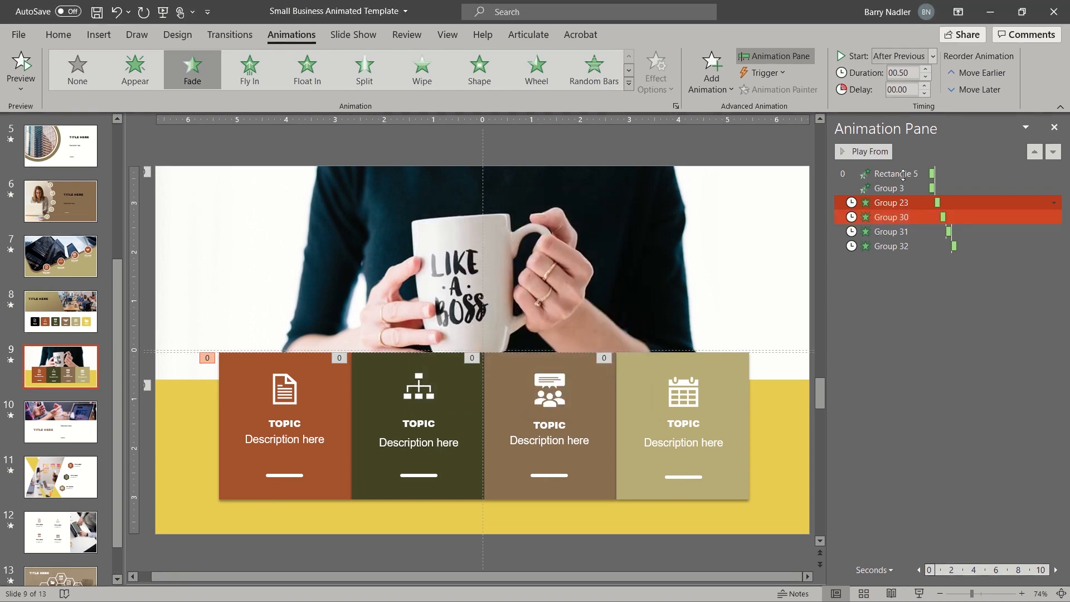
pyautogui.click(881, 174)
# - Preview the animations, then set the first and second cards' (Groups 23, 30) fade duration to 1 second (Fast)
pyautogui.click(872, 155)
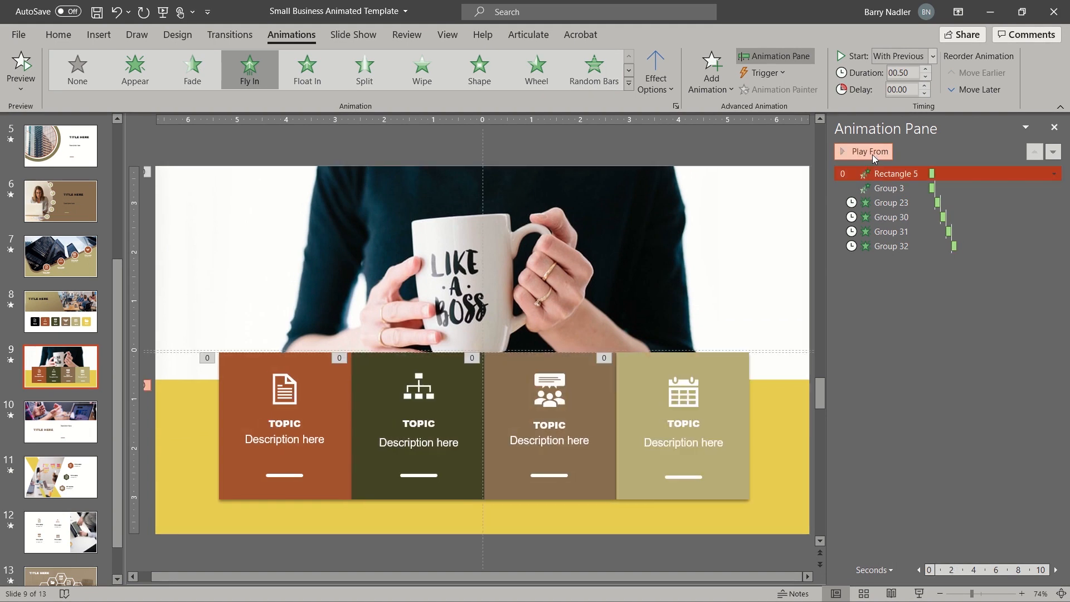
pyautogui.click(892, 203)
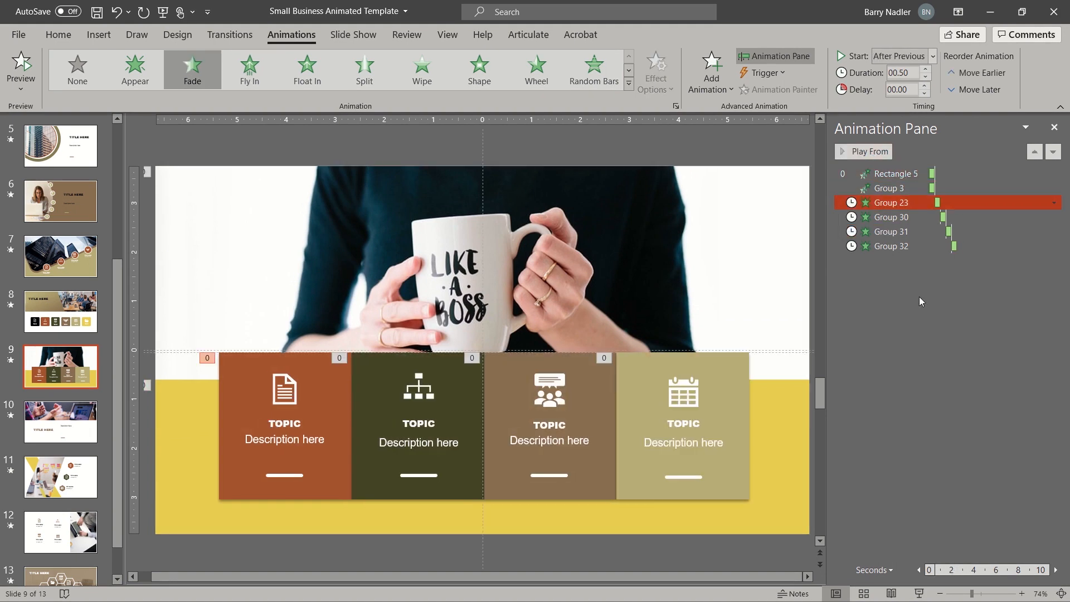
pyautogui.rightClick(918, 204)
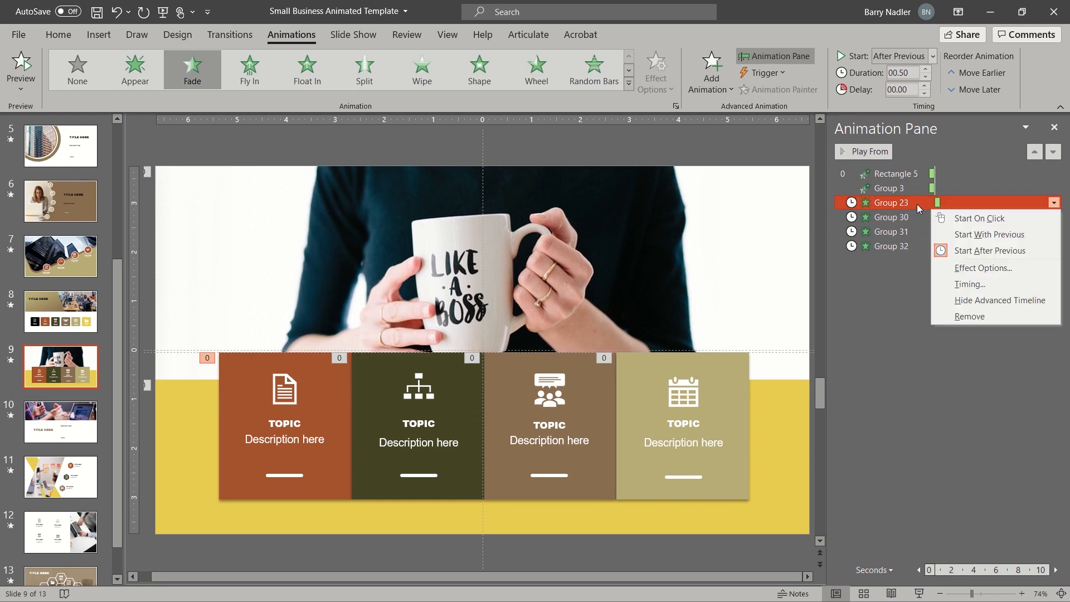
pyautogui.click(966, 284)
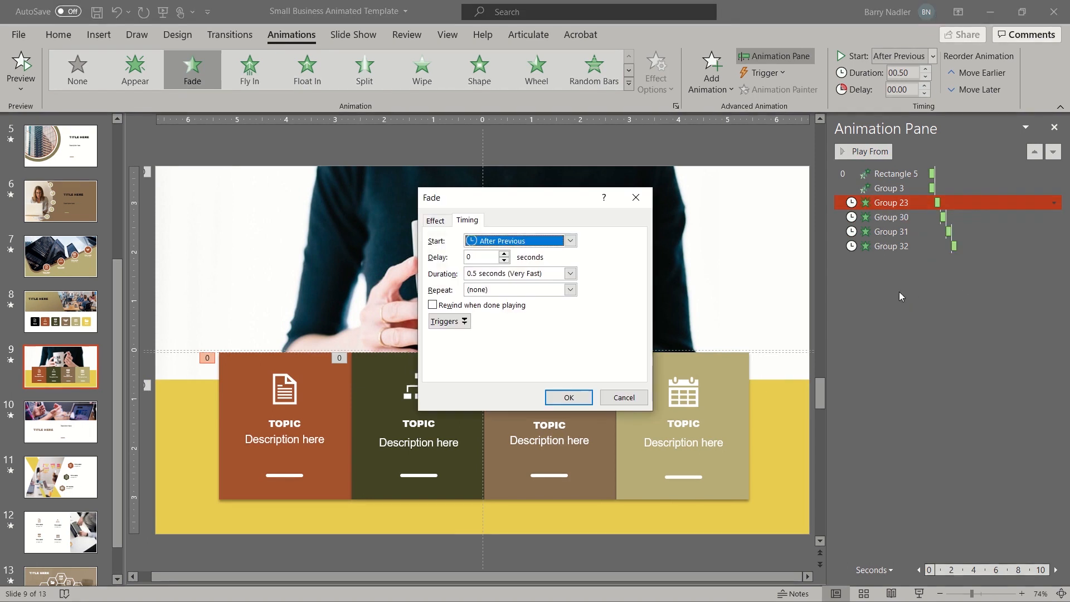
pyautogui.click(570, 273)
pyautogui.click(528, 321)
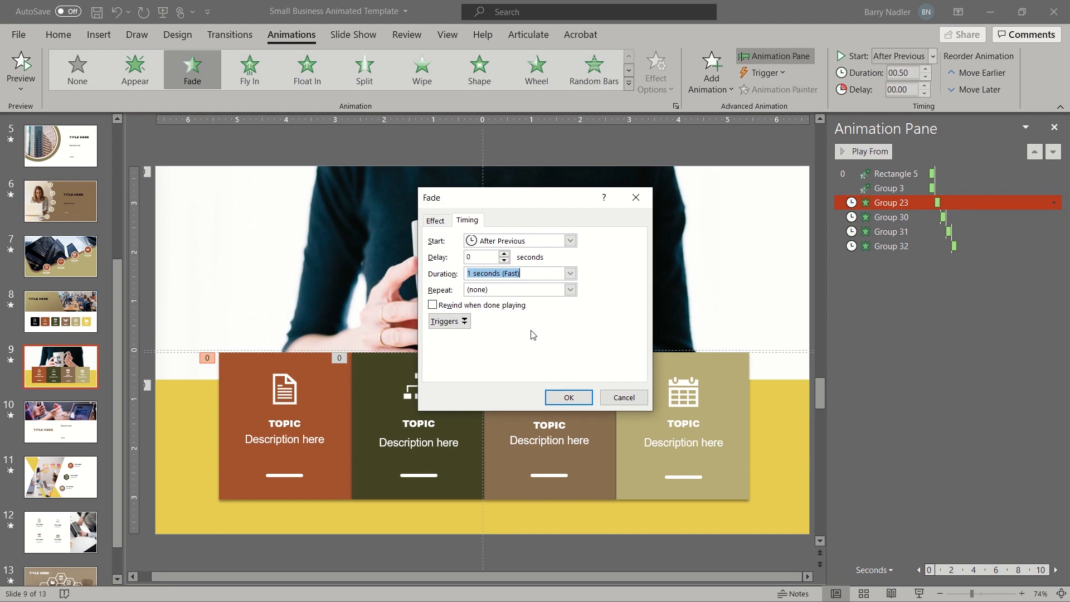
pyautogui.click(568, 397)
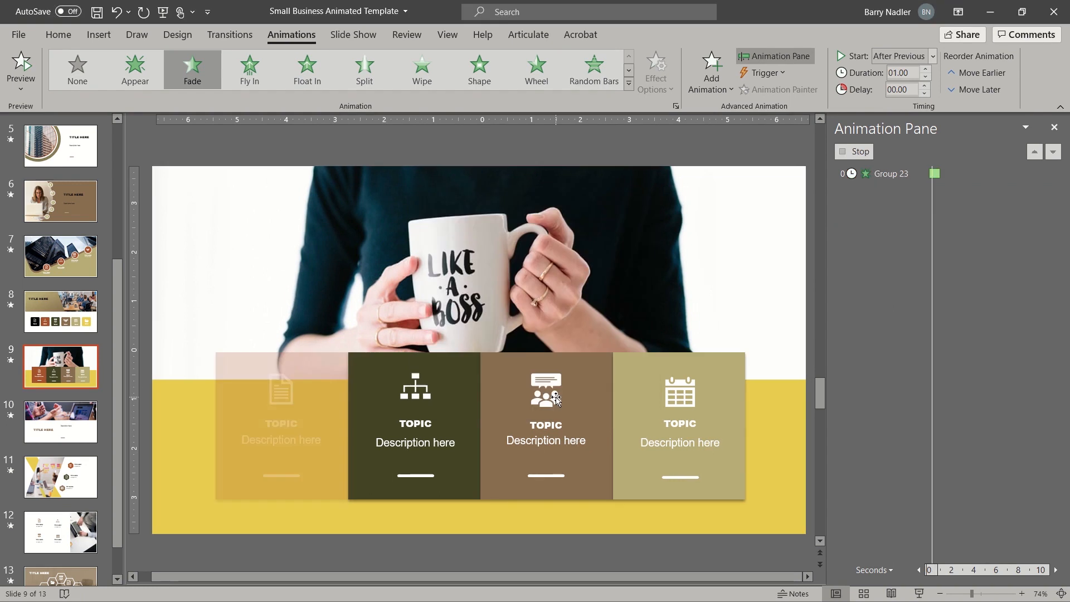
pyautogui.click(447, 429)
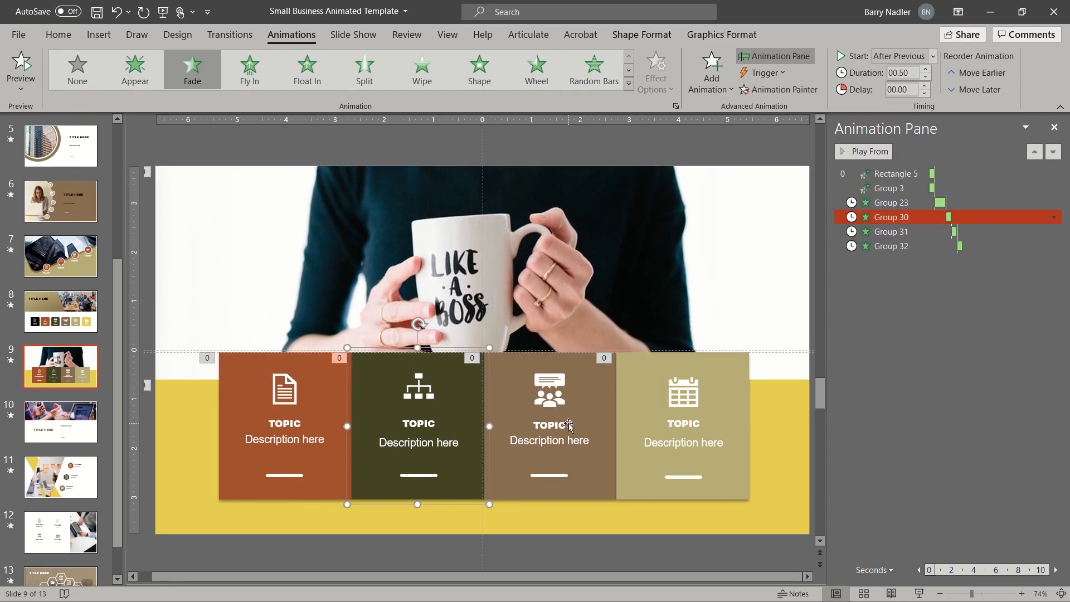
pyautogui.rightClick(918, 219)
pyautogui.click(951, 302)
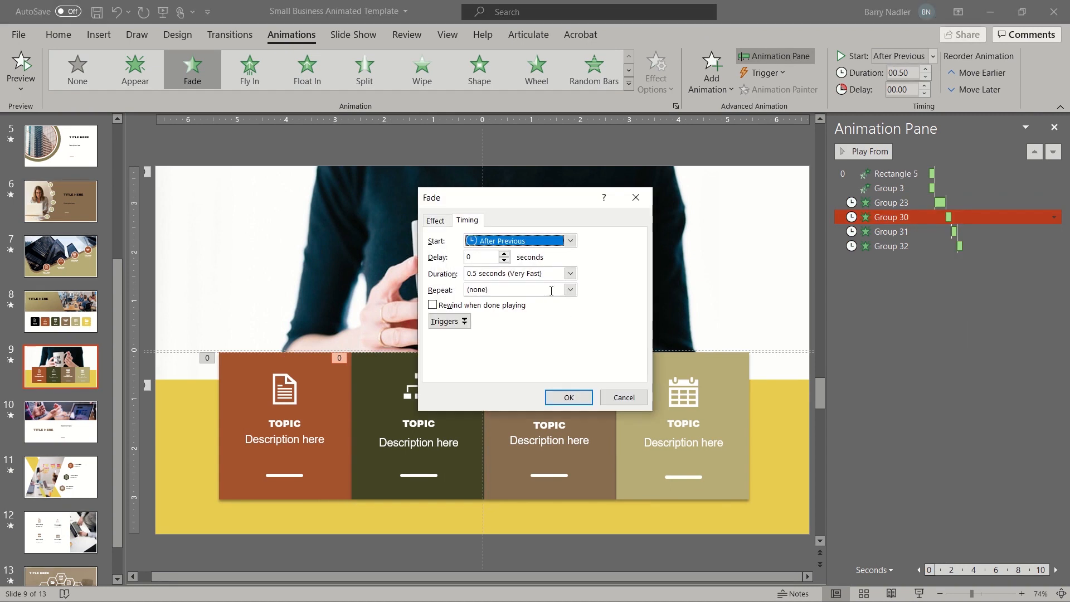
pyautogui.click(570, 273)
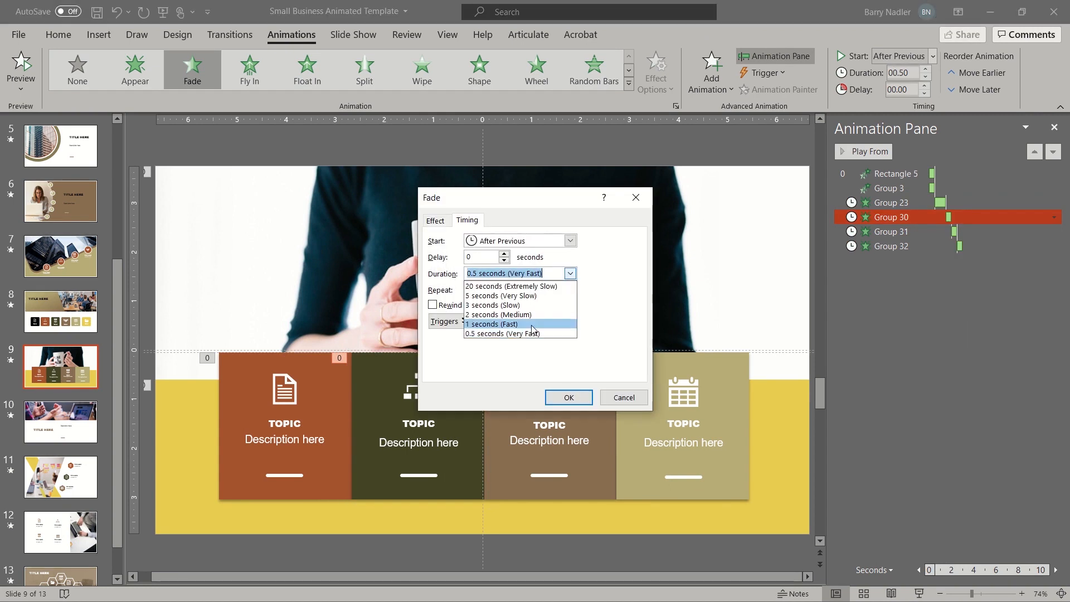
pyautogui.click(532, 324)
pyautogui.click(568, 397)
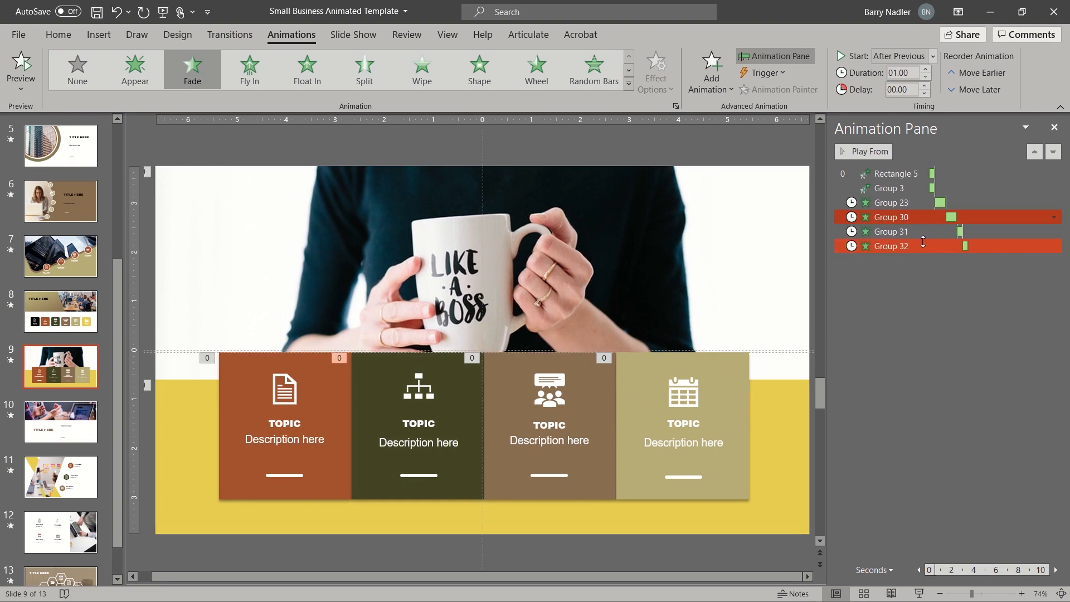
# - Set the third and fourth cards' (Groups 31, 32) fade duration to 1 second (Fast)
pyautogui.click(892, 232)
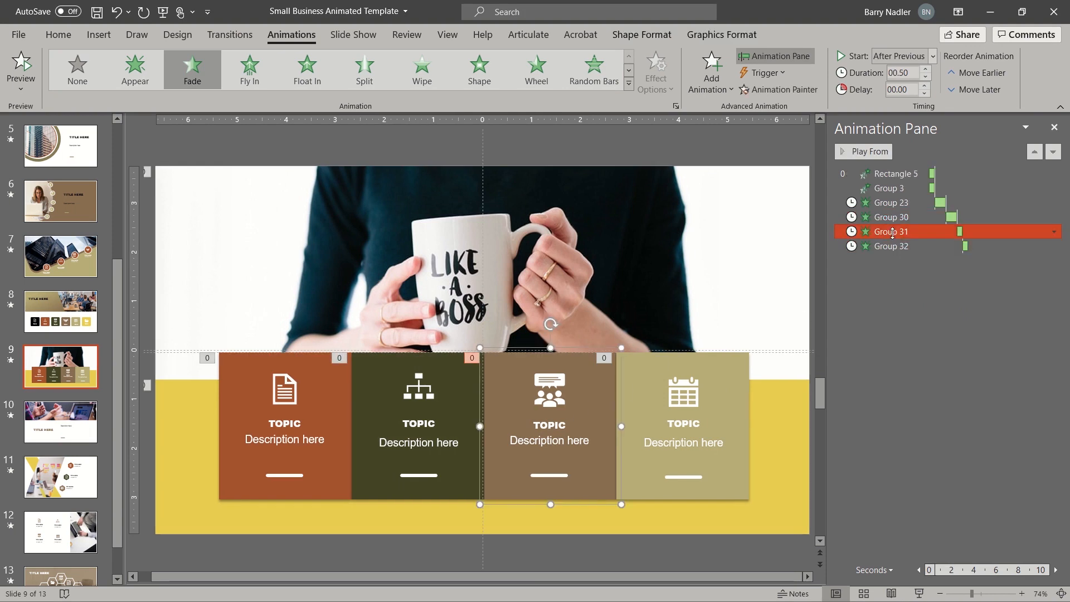
pyautogui.click(1054, 232)
pyautogui.click(962, 314)
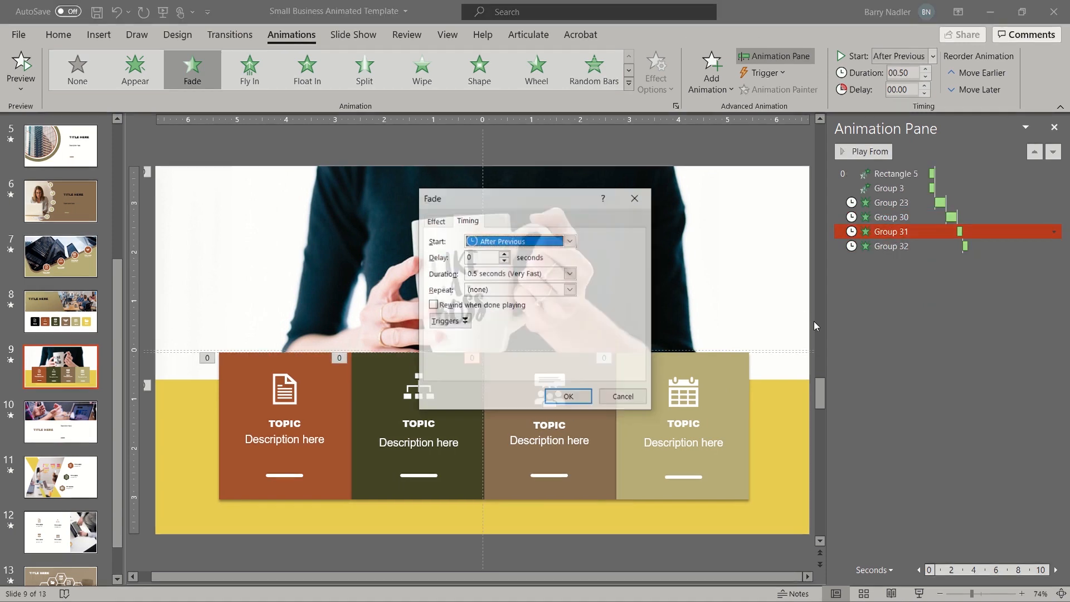
pyautogui.click(570, 273)
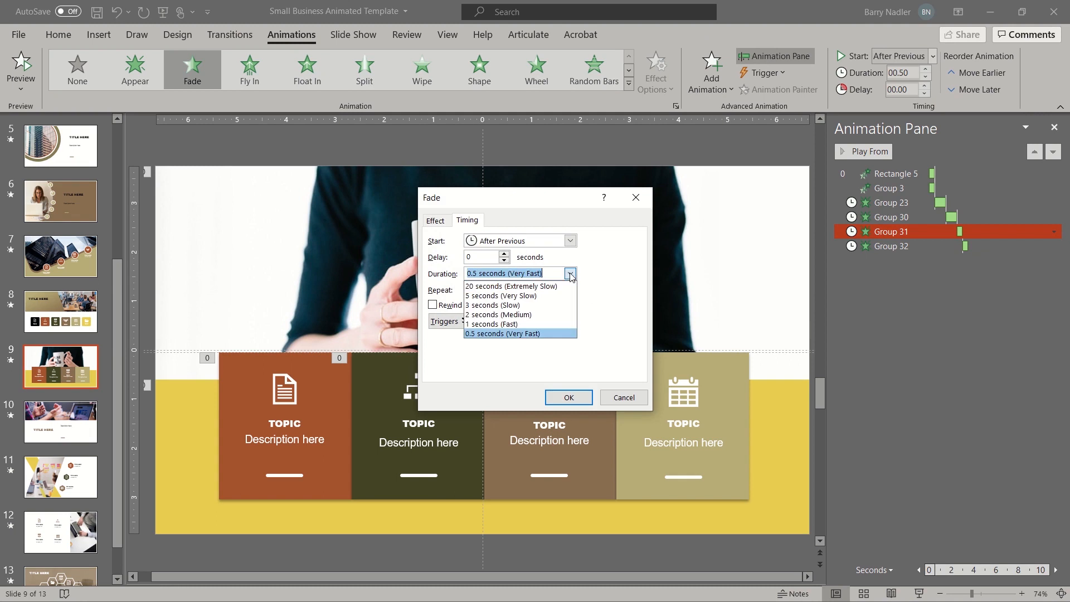
pyautogui.click(554, 325)
pyautogui.click(568, 396)
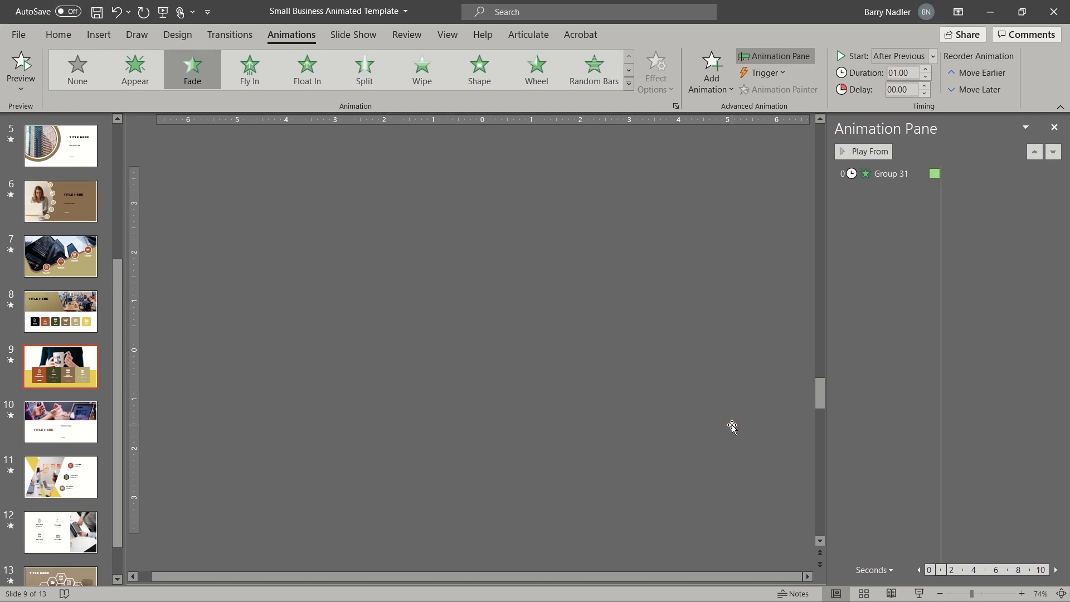
pyautogui.click(731, 426)
pyautogui.rightClick(946, 248)
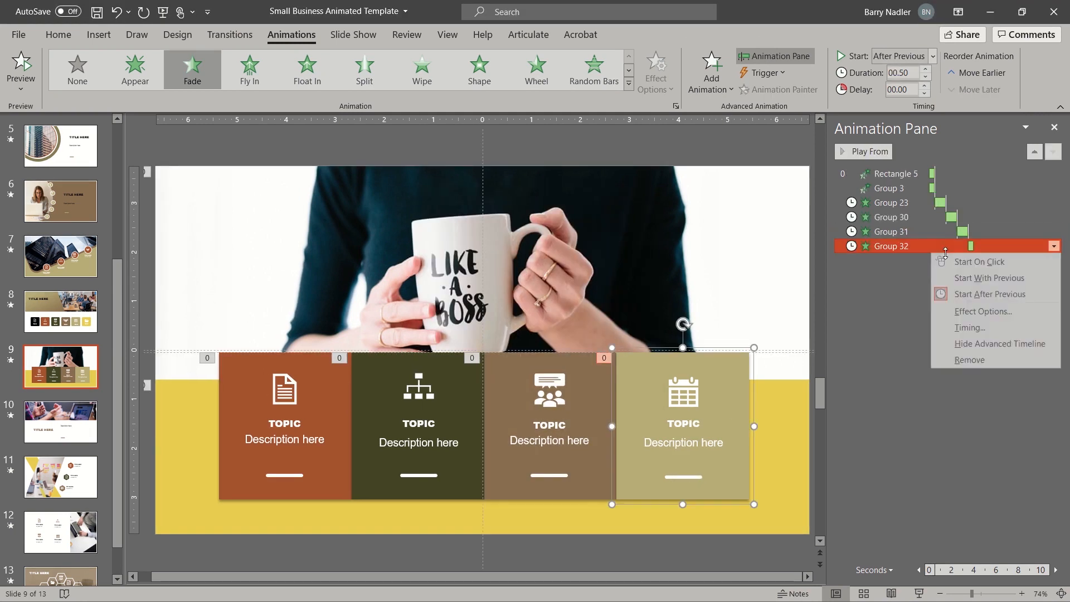
pyautogui.click(959, 328)
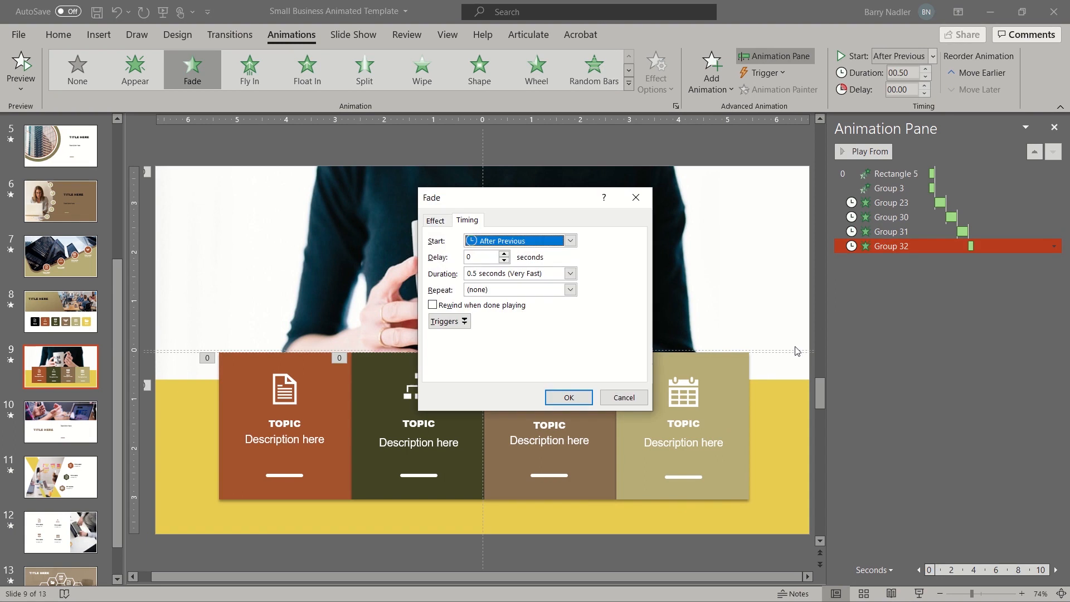
pyautogui.click(570, 273)
pyautogui.click(552, 324)
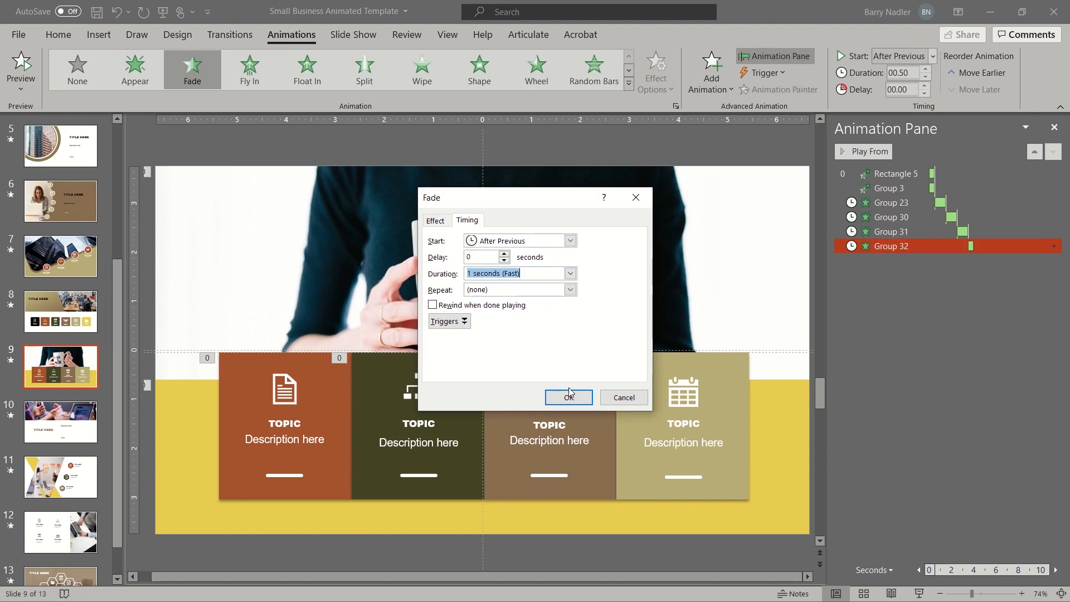
pyautogui.click(568, 395)
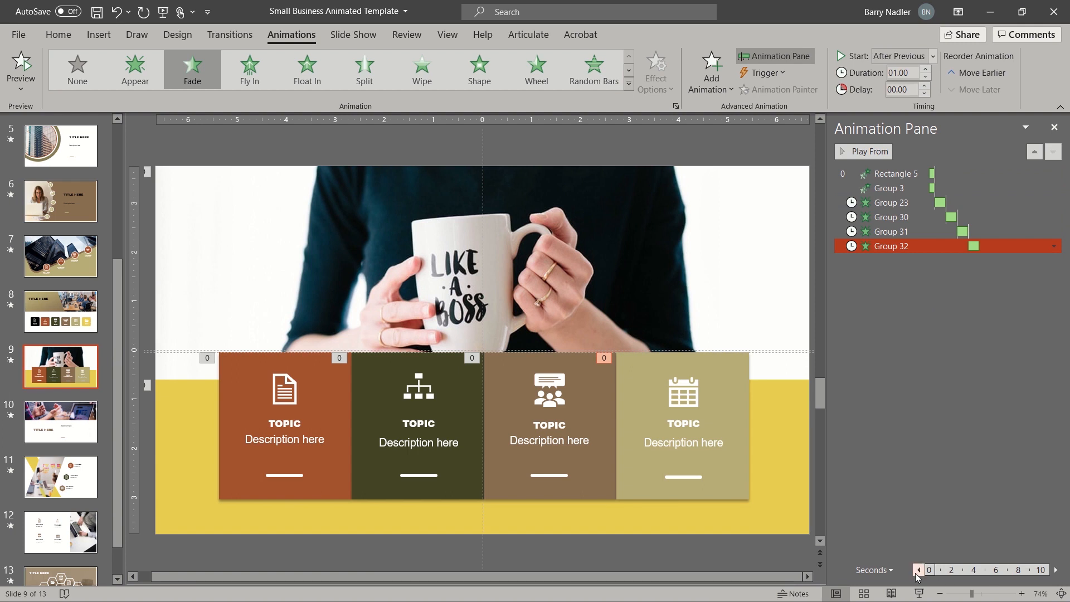
# - Replay slide 9's animations, then undo the change so the card fades return to 00.50
pyautogui.click(1055, 569)
pyautogui.click(1056, 570)
pyautogui.click(919, 569)
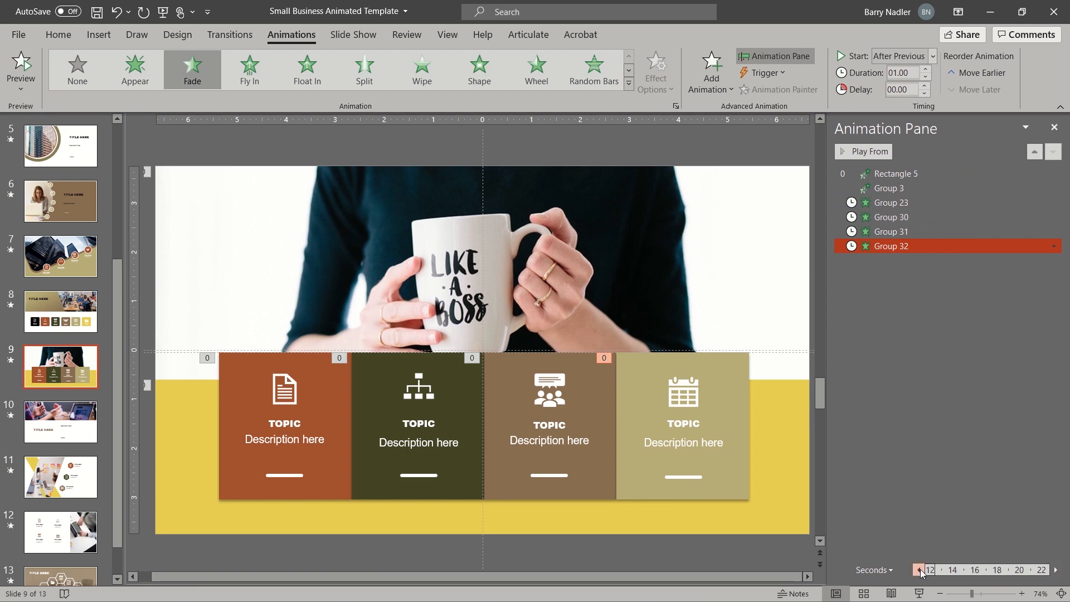
pyautogui.click(918, 570)
pyautogui.click(919, 570)
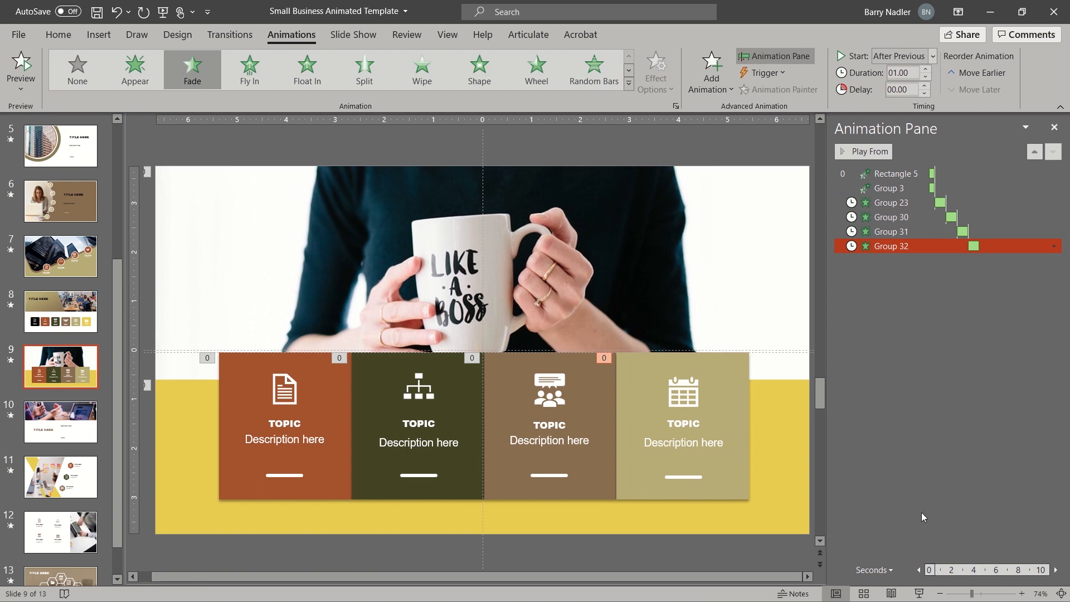
pyautogui.click(889, 173)
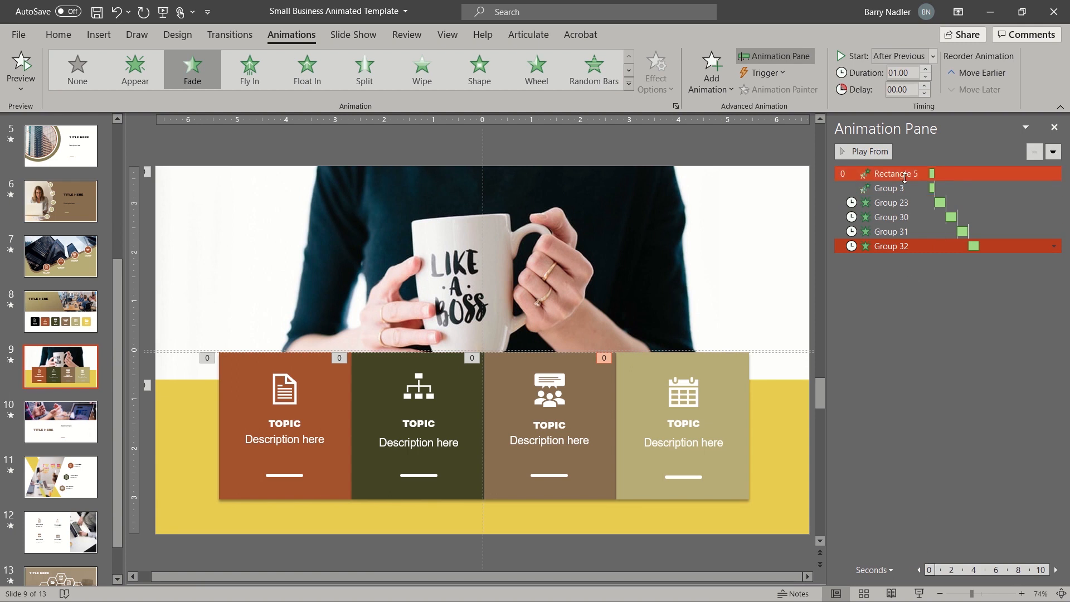
pyautogui.click(872, 151)
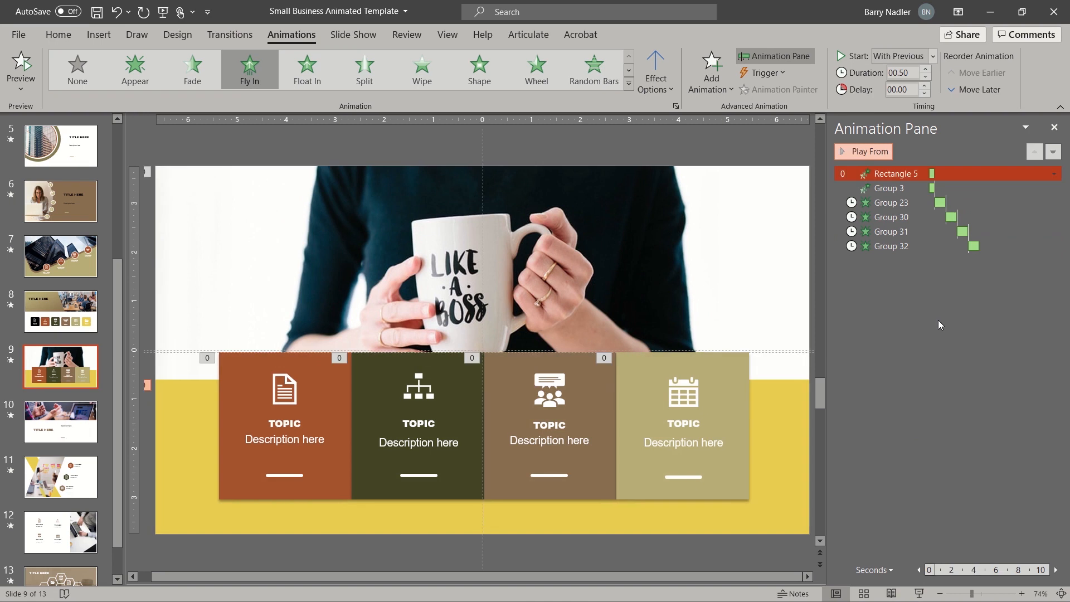
pyautogui.hotkey('ctrl', 'z')
pyautogui.hotkey('ctrl', 'z')
pyautogui.hotkey('ctrl', 'z')
pyautogui.hotkey('ctrl', 'z')
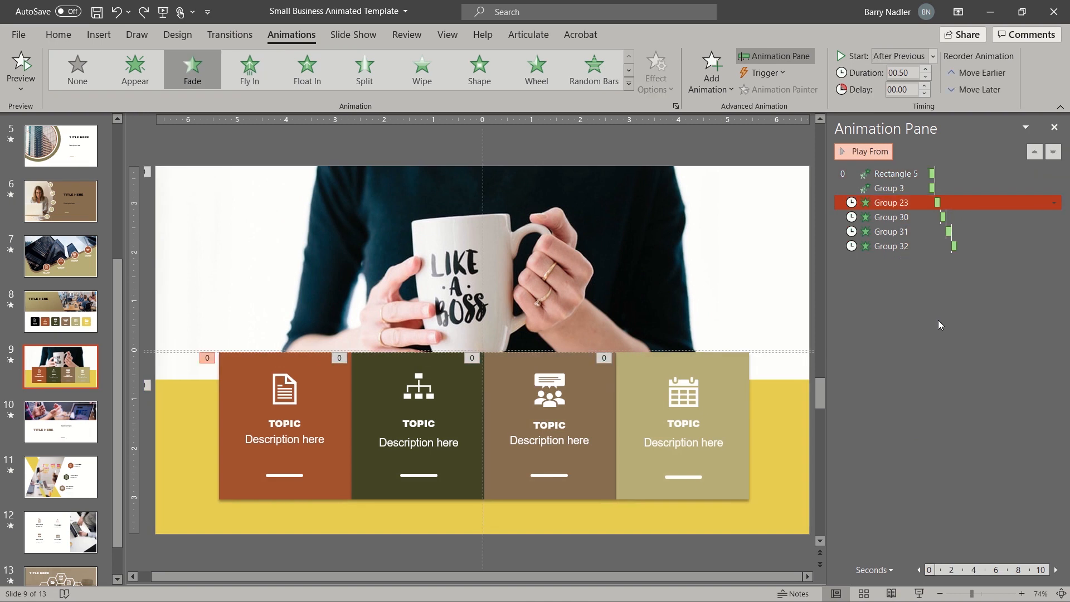
# - Nudge the fourth card's fade slightly later and push the first card's fade later on the timeline
pyautogui.click(956, 249)
pyautogui.moveTo(955, 247)
pyautogui.mouseDown()
pyautogui.moveTo(998, 245)
pyautogui.moveTo(956, 240)
pyautogui.mouseUp()
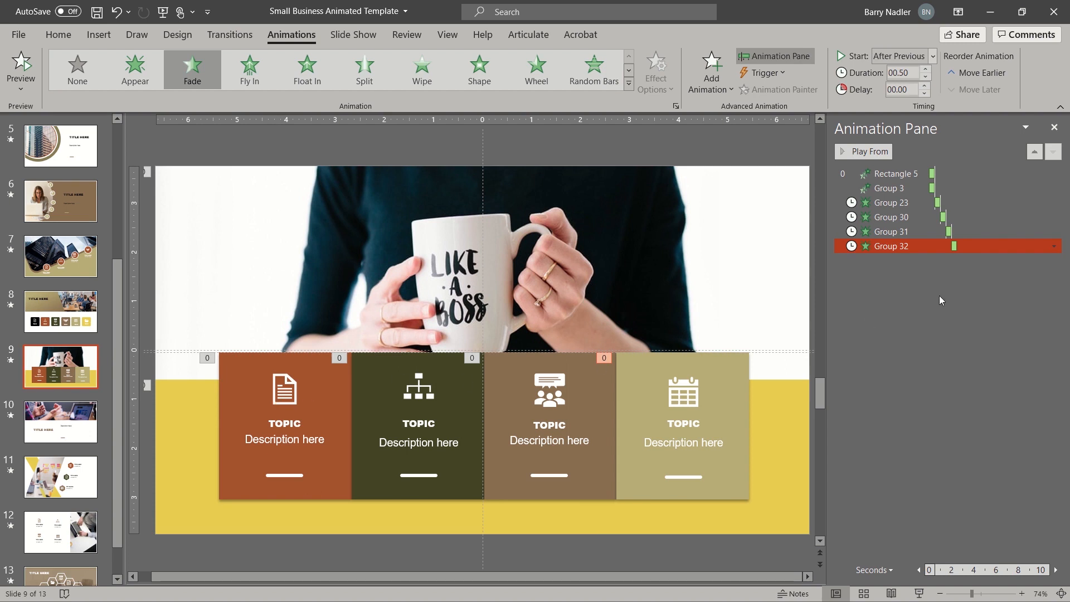
pyautogui.keyDown('ctrl'); pyautogui.click(935, 203); pyautogui.keyUp('ctrl')
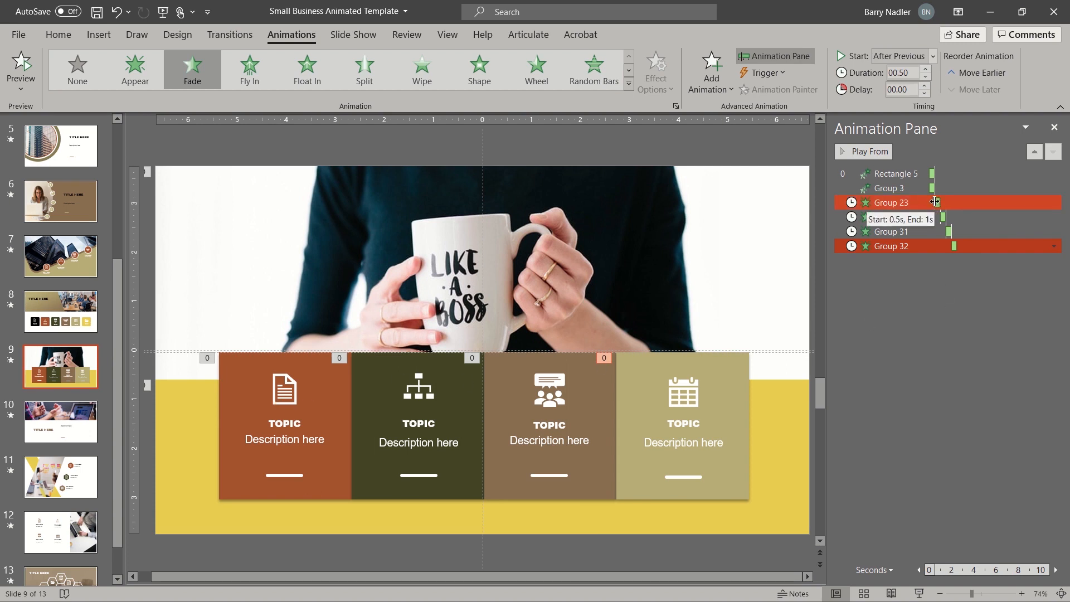
pyautogui.moveTo(935, 202); pyautogui.dragTo(989, 203)
pyautogui.click(939, 203)
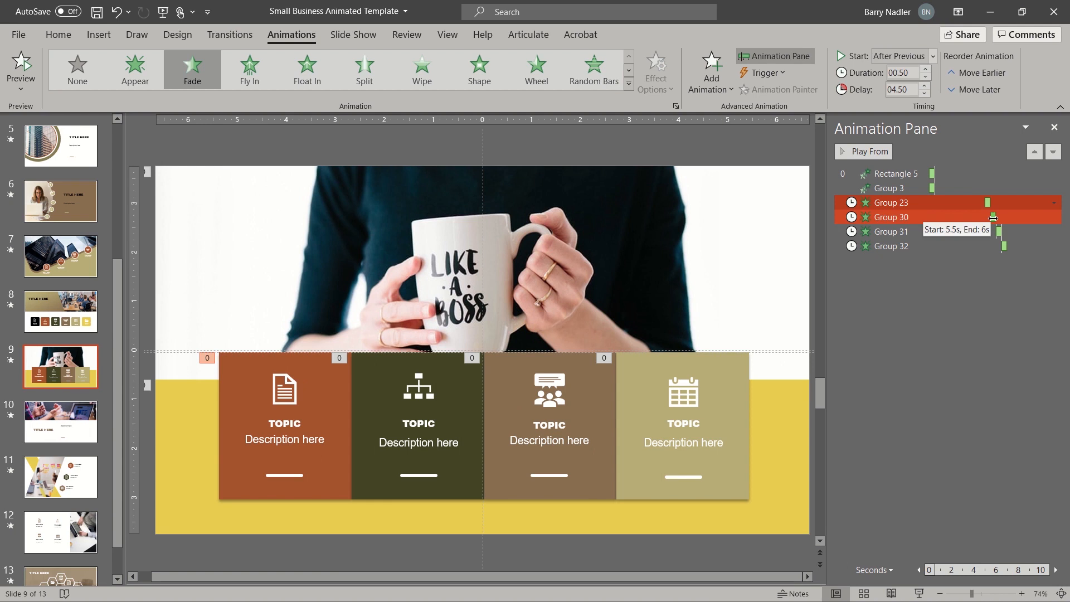
# - Move the second (2.5 s after the first), third (near 12 s) and fourth fades later, then preview
pyautogui.moveTo(993, 217); pyautogui.dragTo(1022, 217)
pyautogui.moveTo(1020, 216); pyautogui.dragTo(1021, 217)
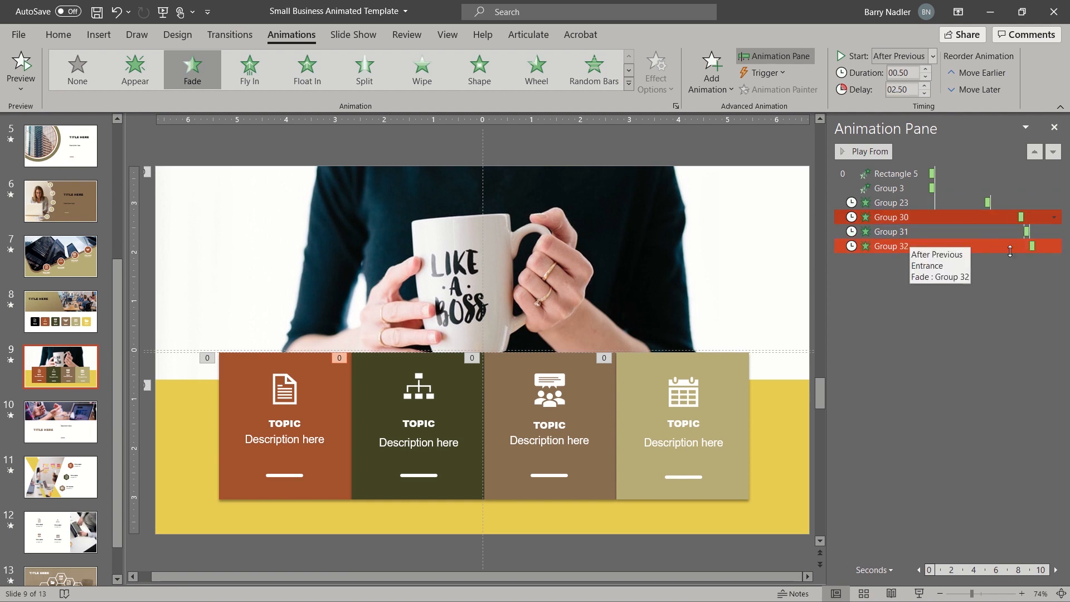
pyautogui.click(1030, 232)
pyautogui.moveTo(1031, 232); pyautogui.dragTo(1001, 236)
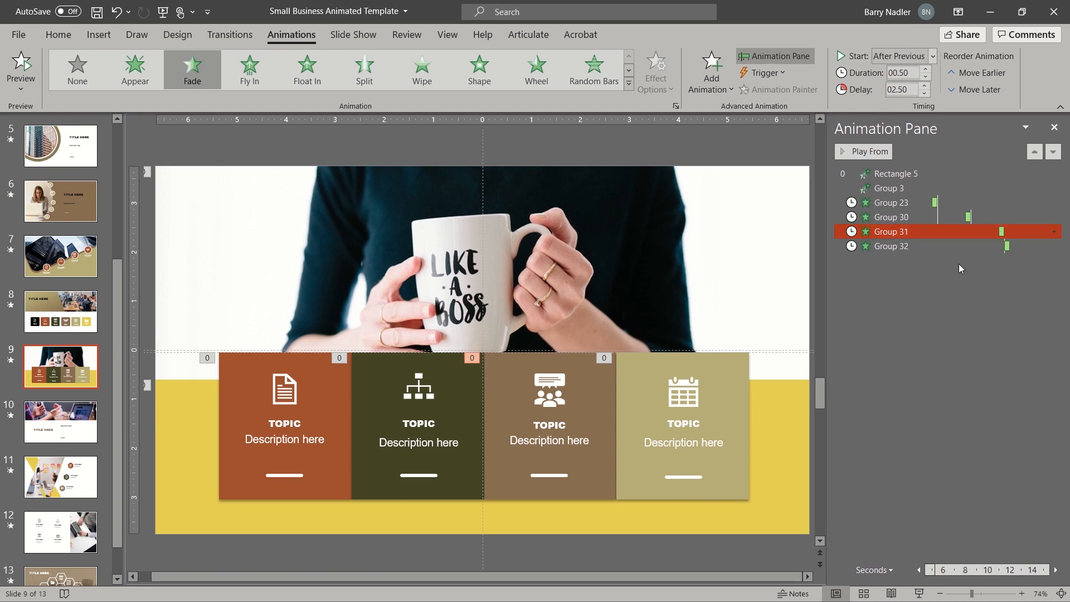
pyautogui.click(914, 246)
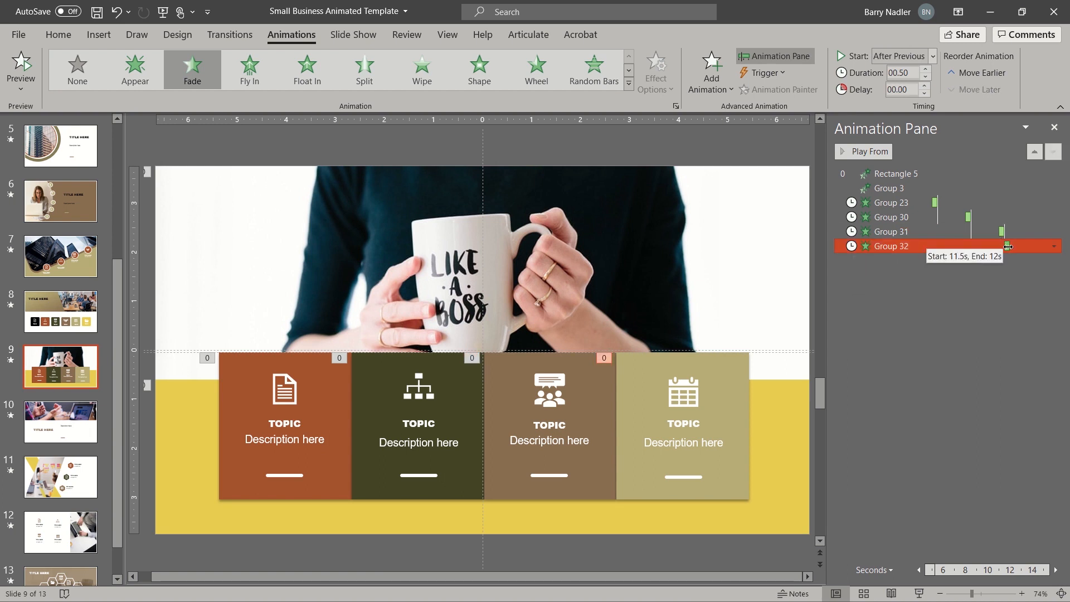
pyautogui.moveTo(1008, 247); pyautogui.dragTo(1036, 246)
pyautogui.click(891, 173)
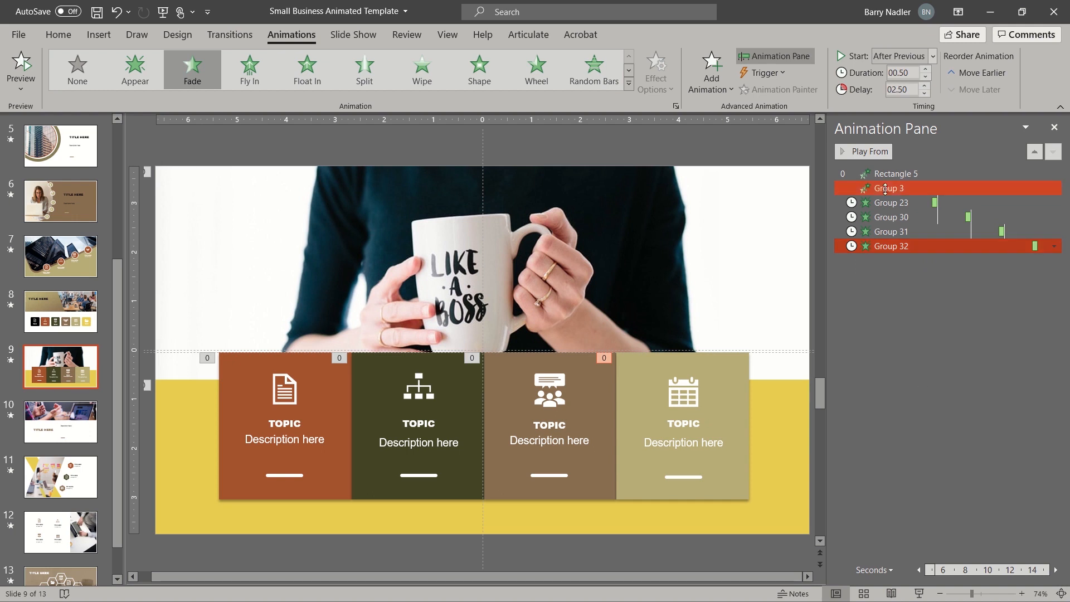
pyautogui.click(875, 151)
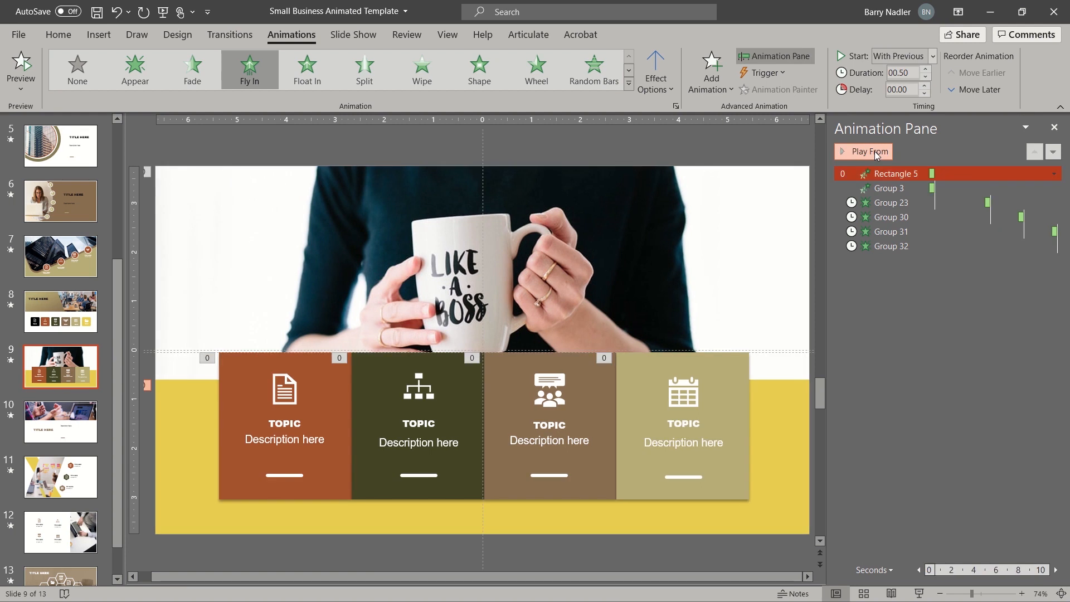
# - Insert audio file '3' via Audio on My PC and drag its speaker icon to the top-left corner
pyautogui.click(132, 355)
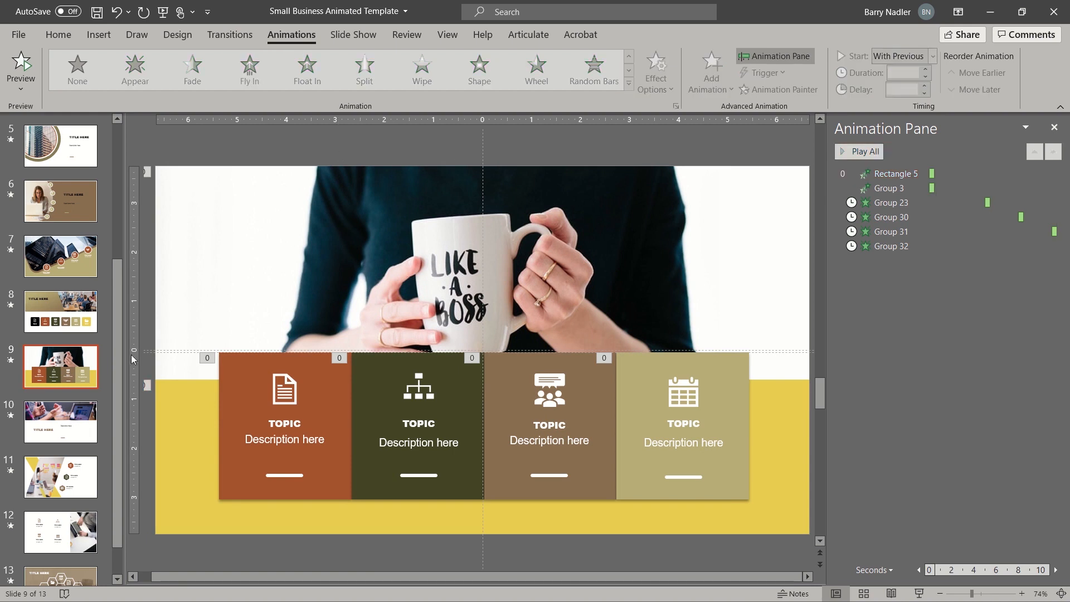
pyautogui.click(95, 37)
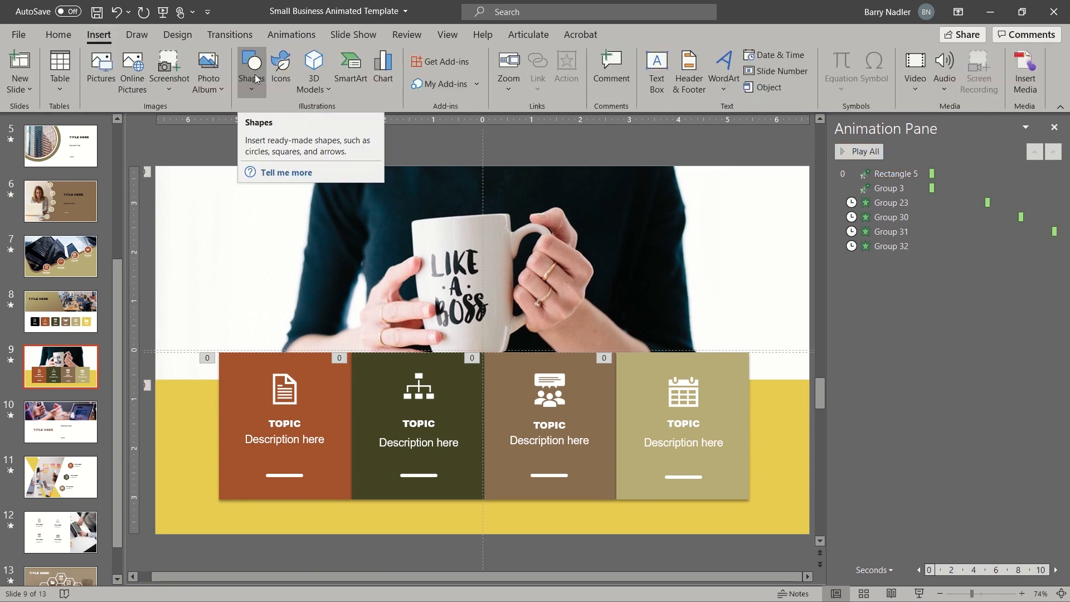
pyautogui.click(948, 85)
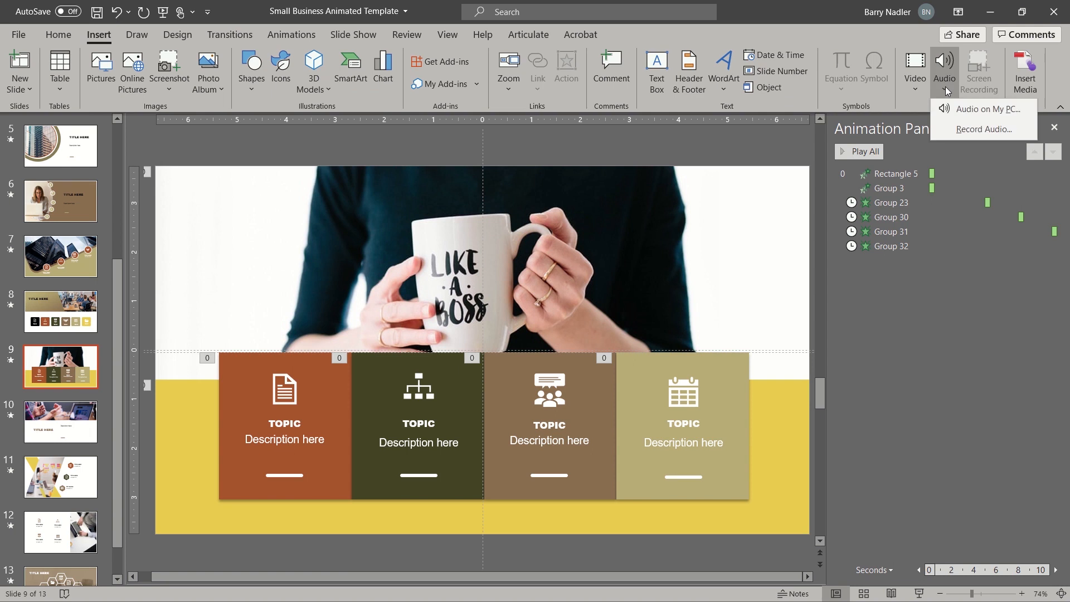
pyautogui.click(969, 110)
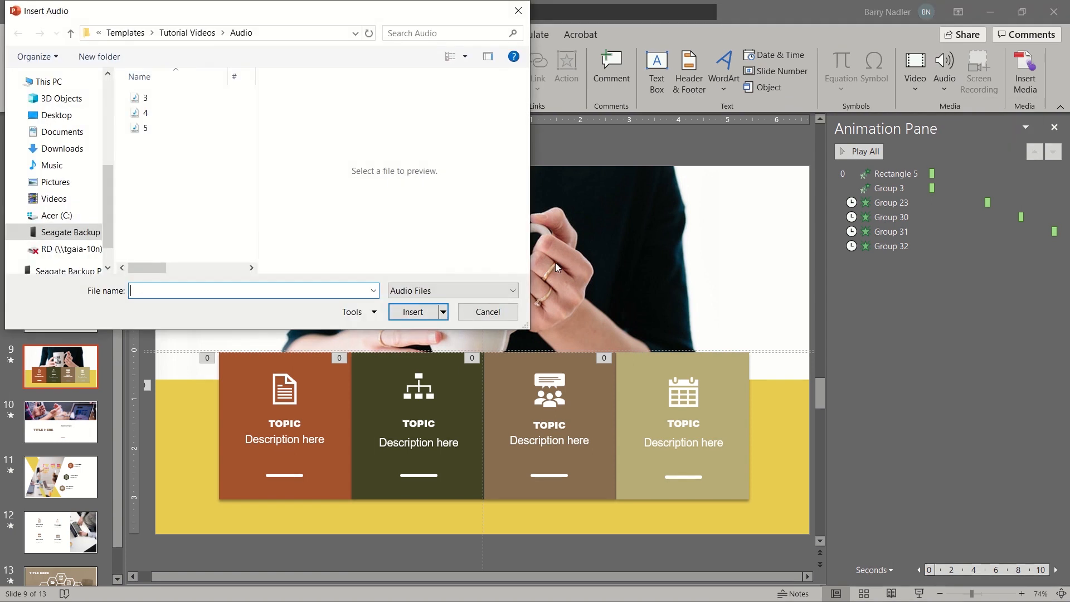
pyautogui.click(145, 98)
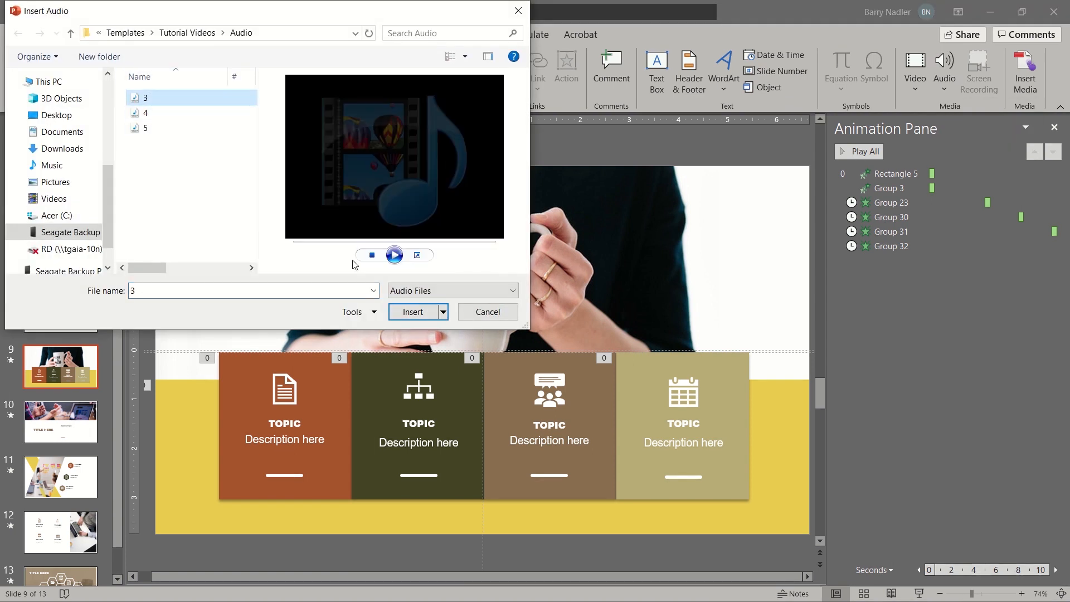
pyautogui.click(413, 311)
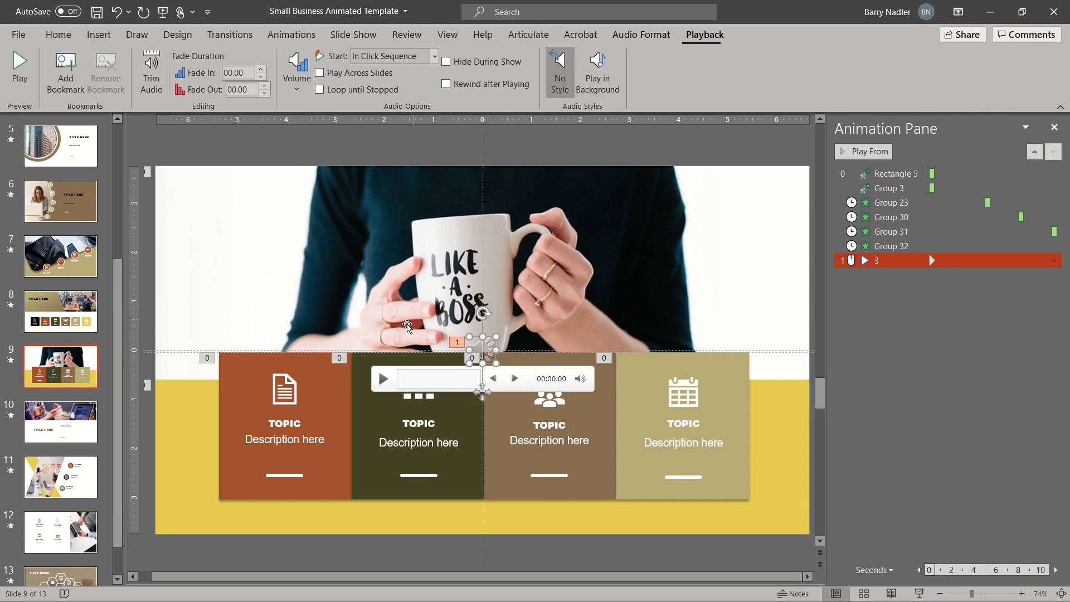
pyautogui.moveTo(454, 360); pyautogui.dragTo(225, 228)
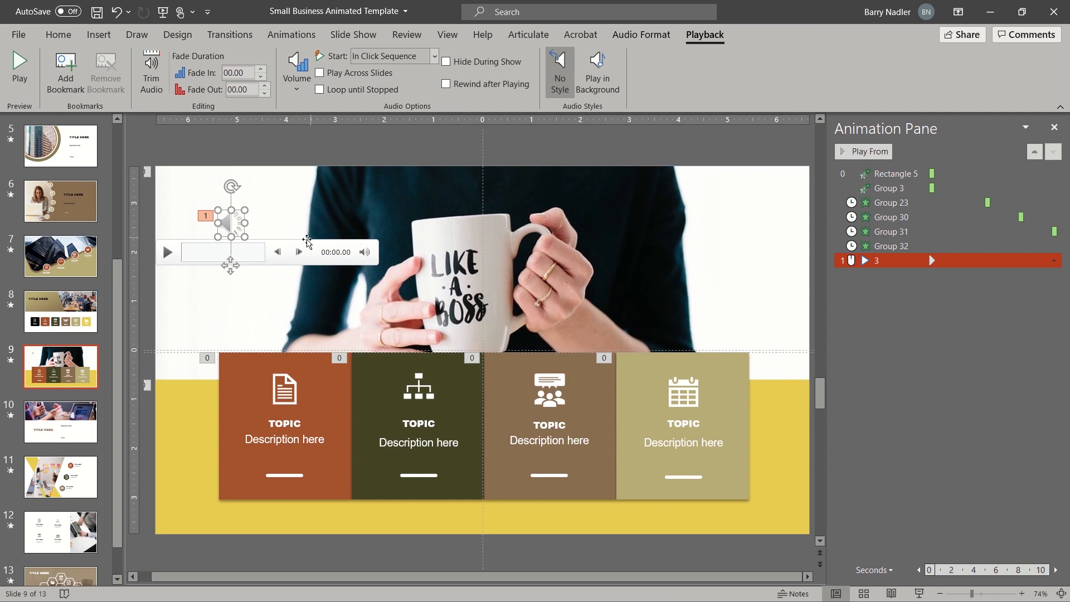
pyautogui.click(166, 255)
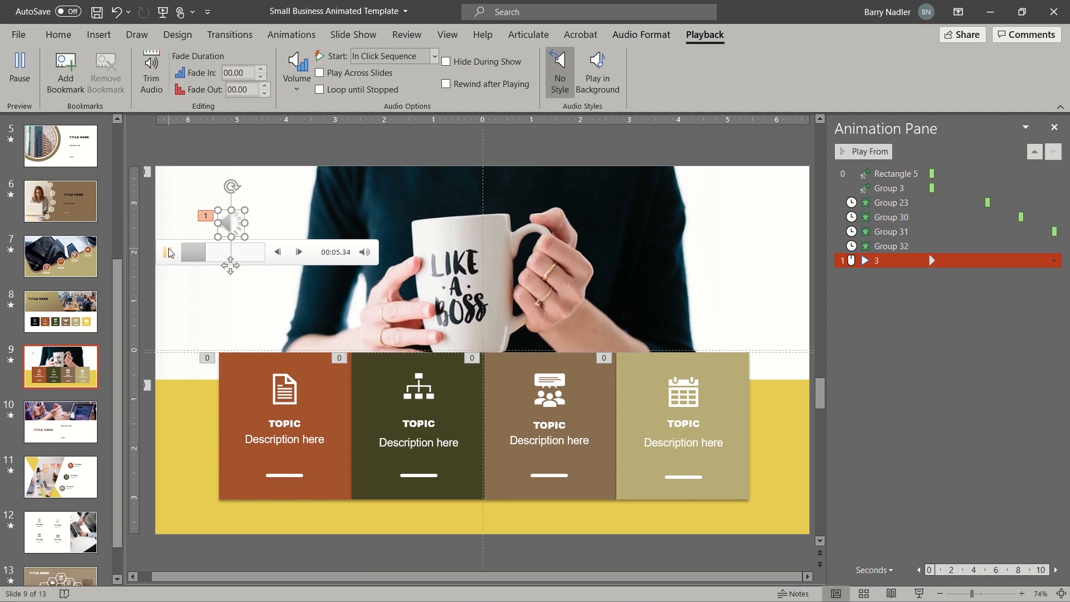
pyautogui.click(171, 253)
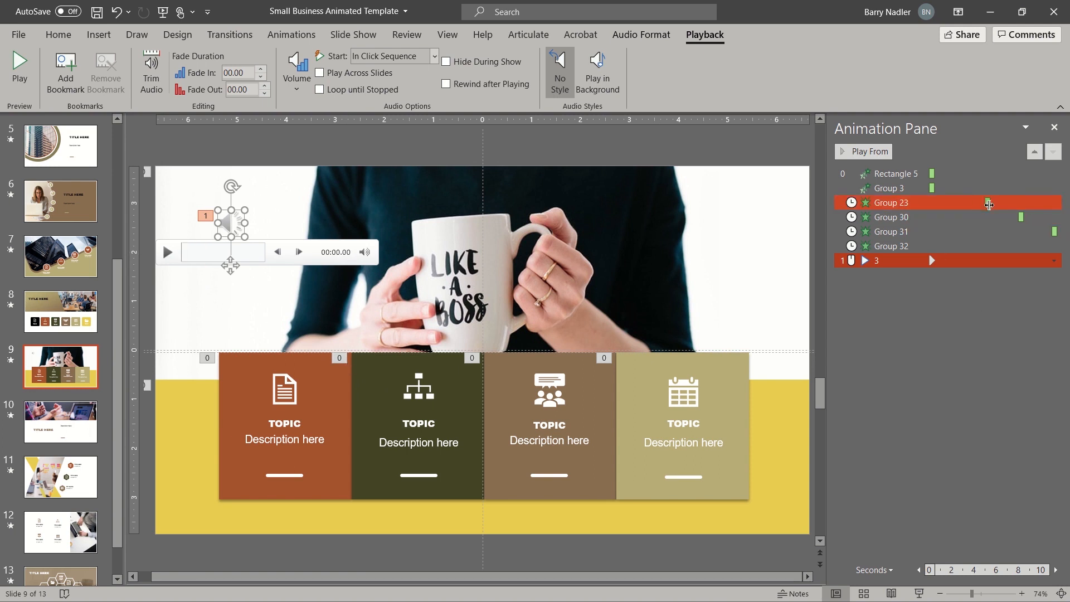
pyautogui.click(174, 256)
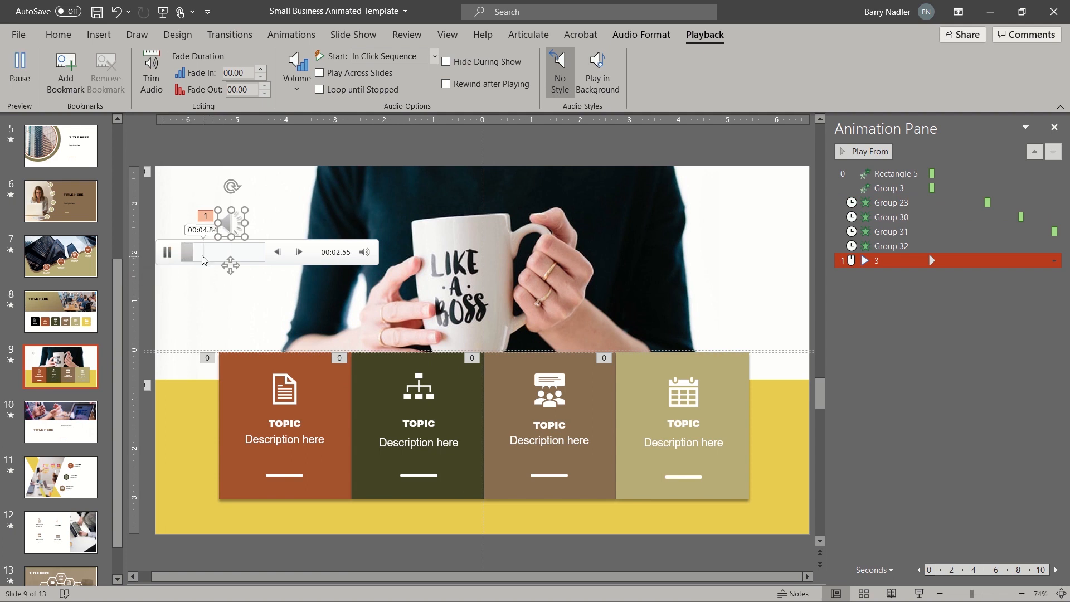
pyautogui.click(174, 256)
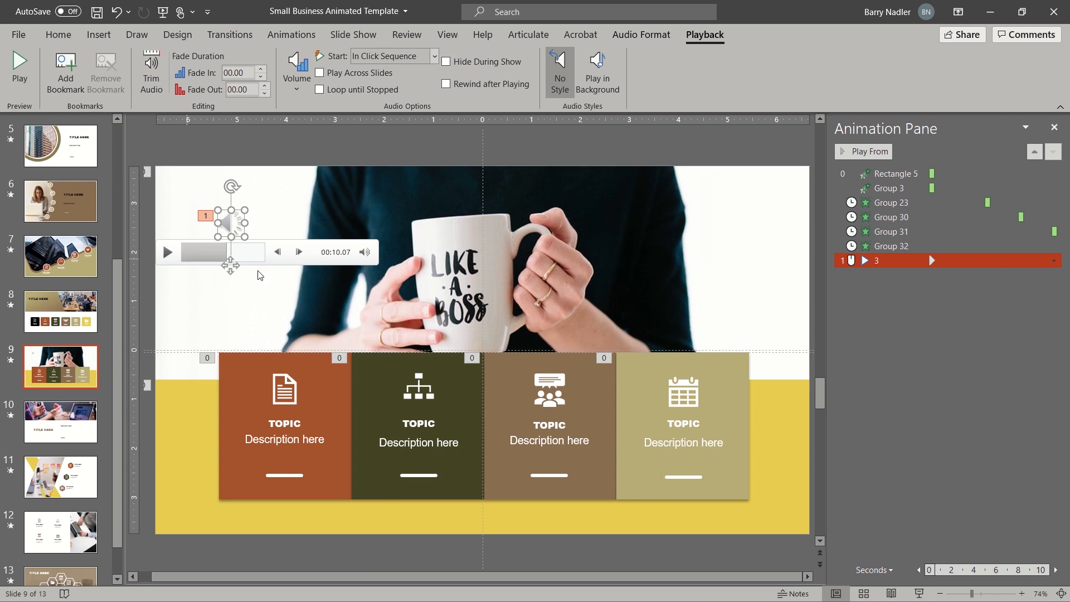
pyautogui.click(915, 217)
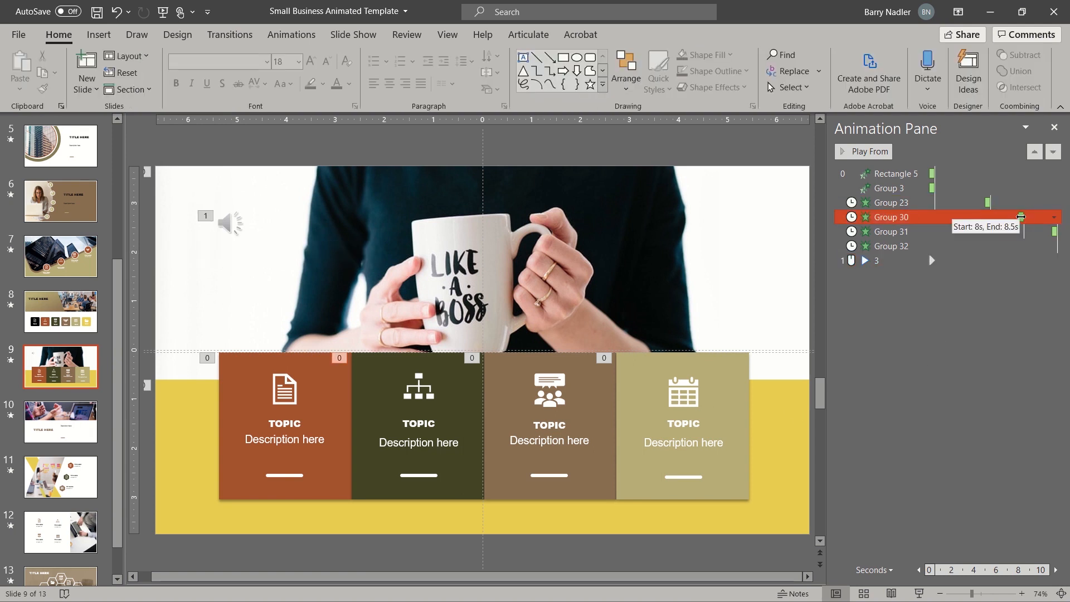
# - Move the second card's (Group 30) fade later, to about 10 seconds
pyautogui.moveTo(1021, 216); pyautogui.dragTo(991, 223)
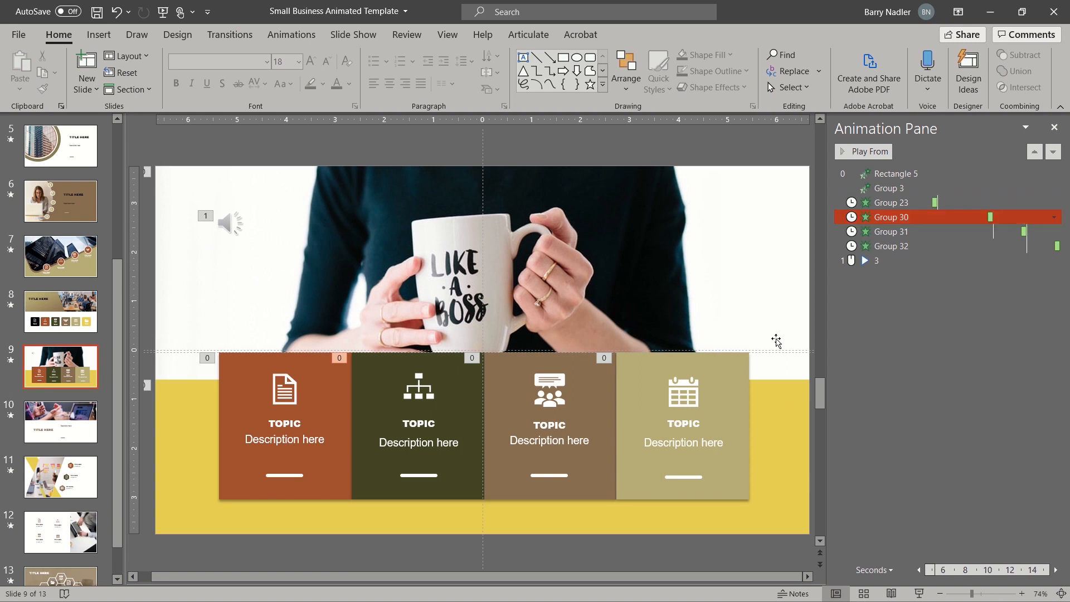
pyautogui.moveTo(234, 220)
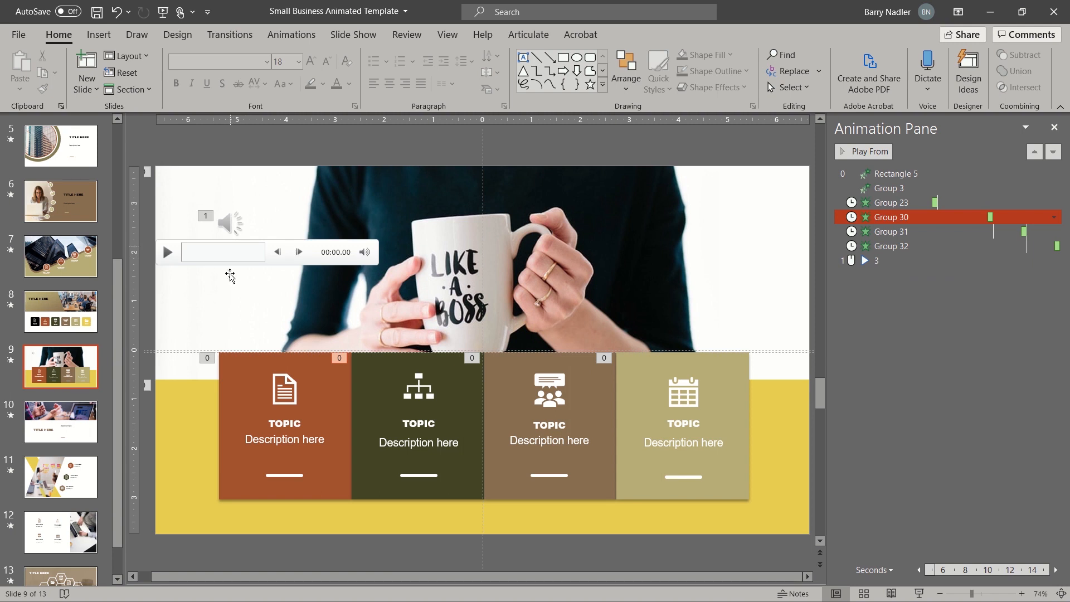
pyautogui.click(851, 297)
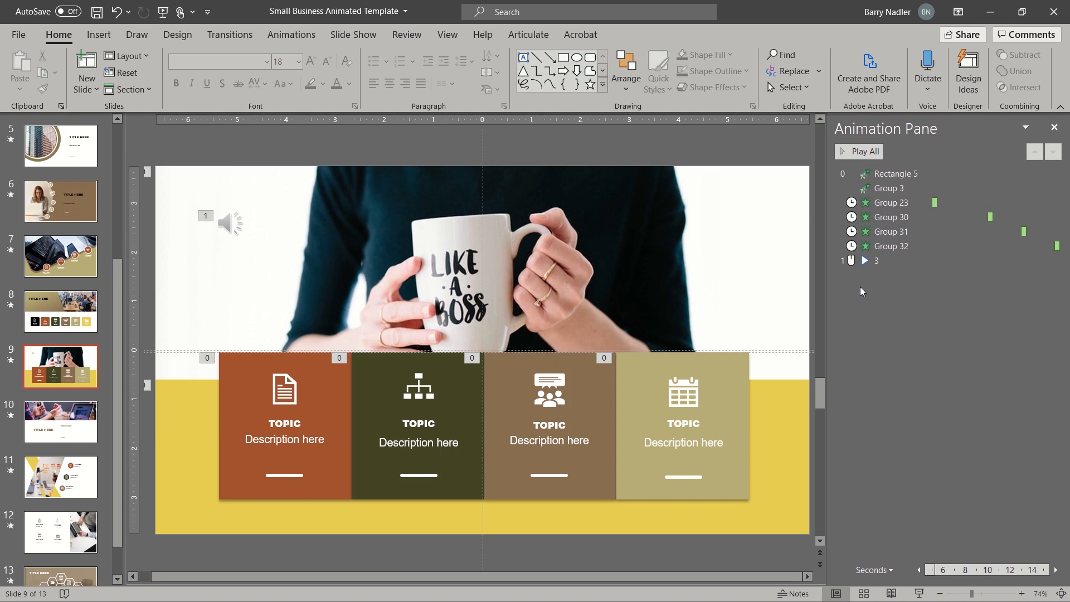
# - Move audio clip 3 to the top of the animation order, starting With Previous
pyautogui.click(855, 263)
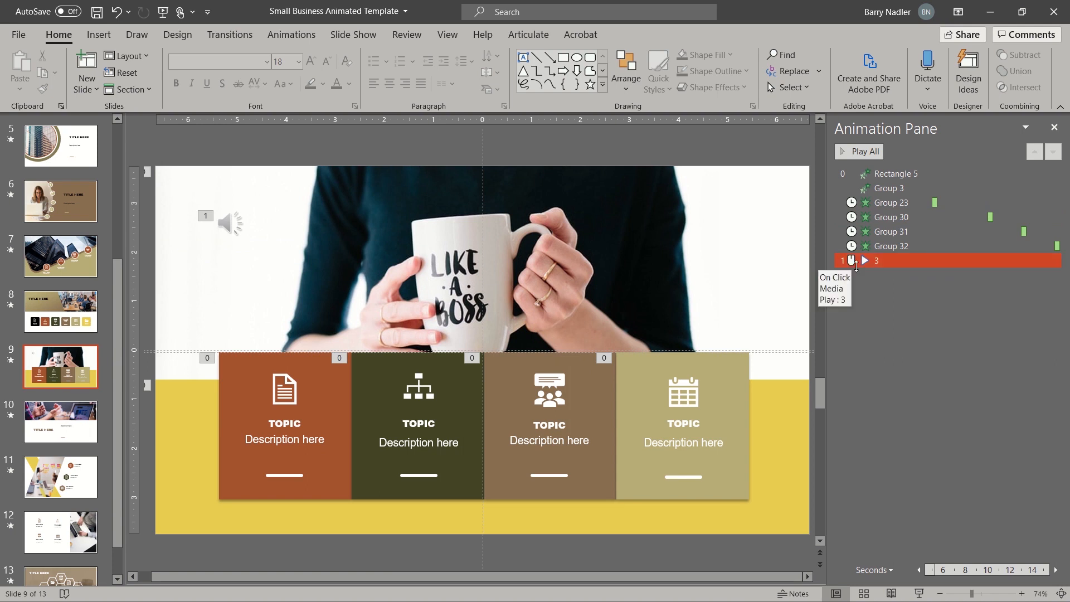
pyautogui.moveTo(868, 263); pyautogui.dragTo(887, 170)
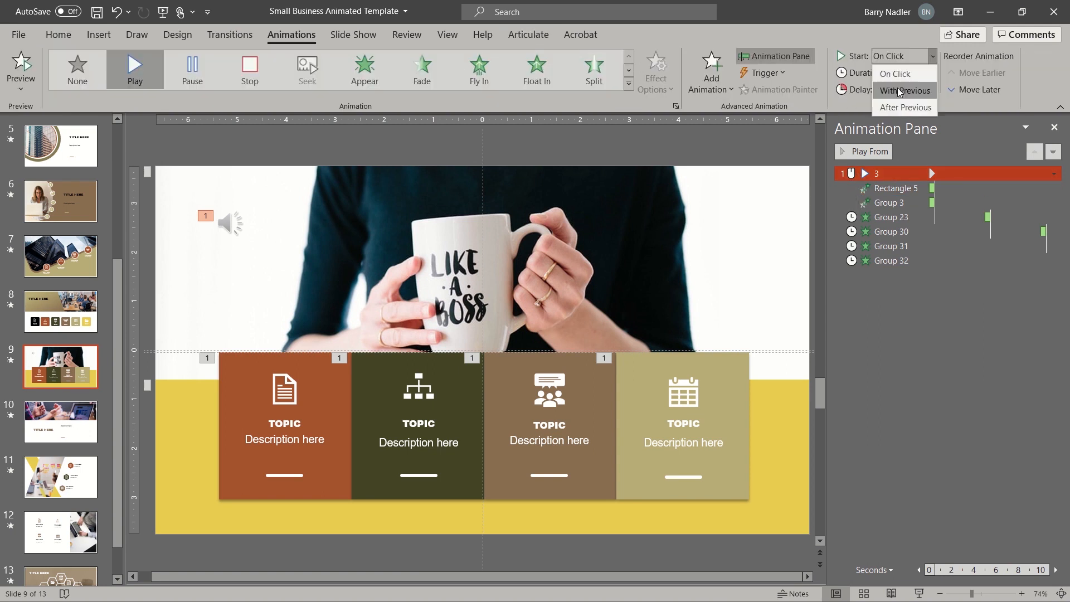
pyautogui.click(899, 90)
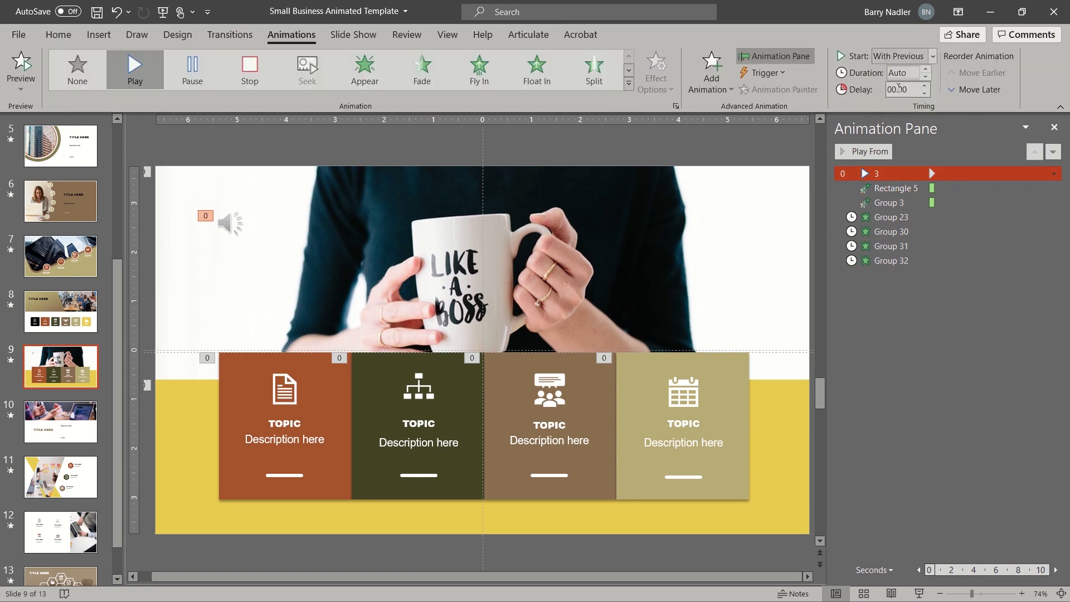
pyautogui.click(892, 218)
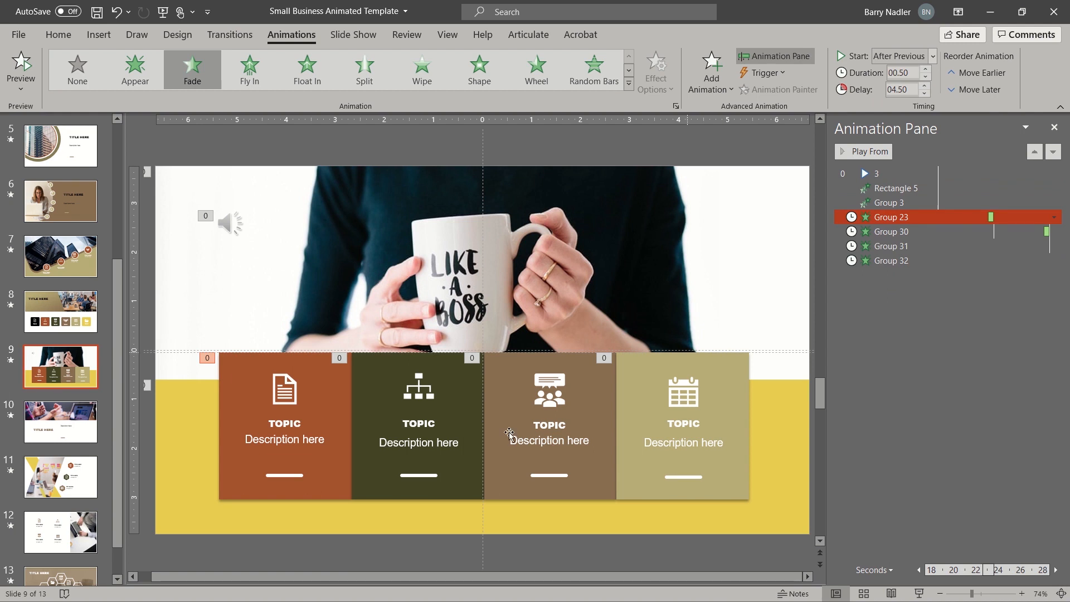
pyautogui.click(280, 398)
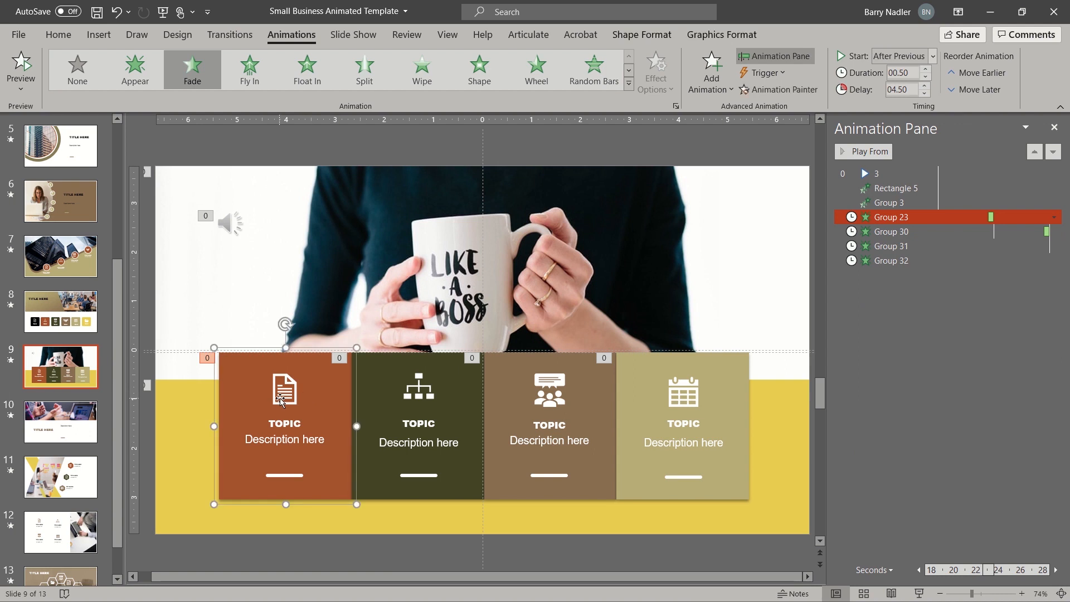
pyautogui.click(901, 216)
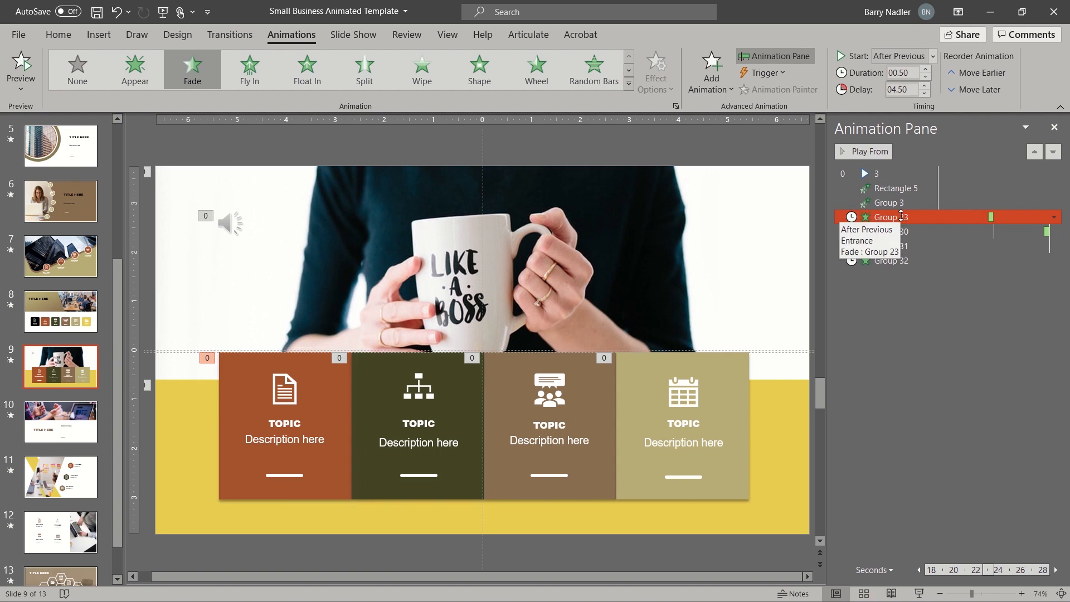
pyautogui.click(324, 405)
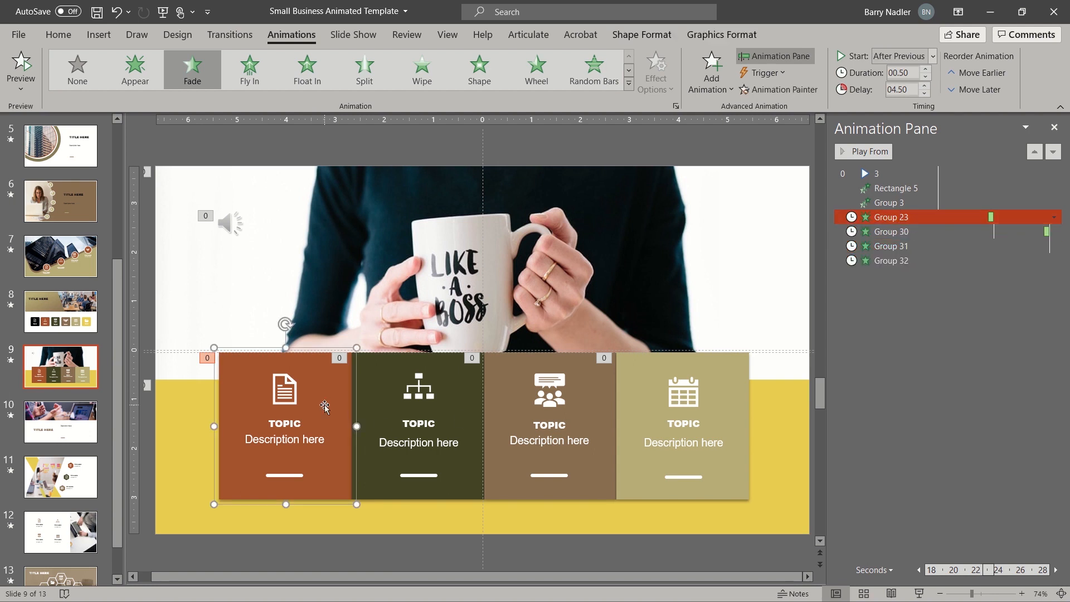
# - Ungroup the first card, undo that, then apply the Fly In entrance to Group 23
pyautogui.rightClick(325, 405)
pyautogui.moveTo(383, 227)
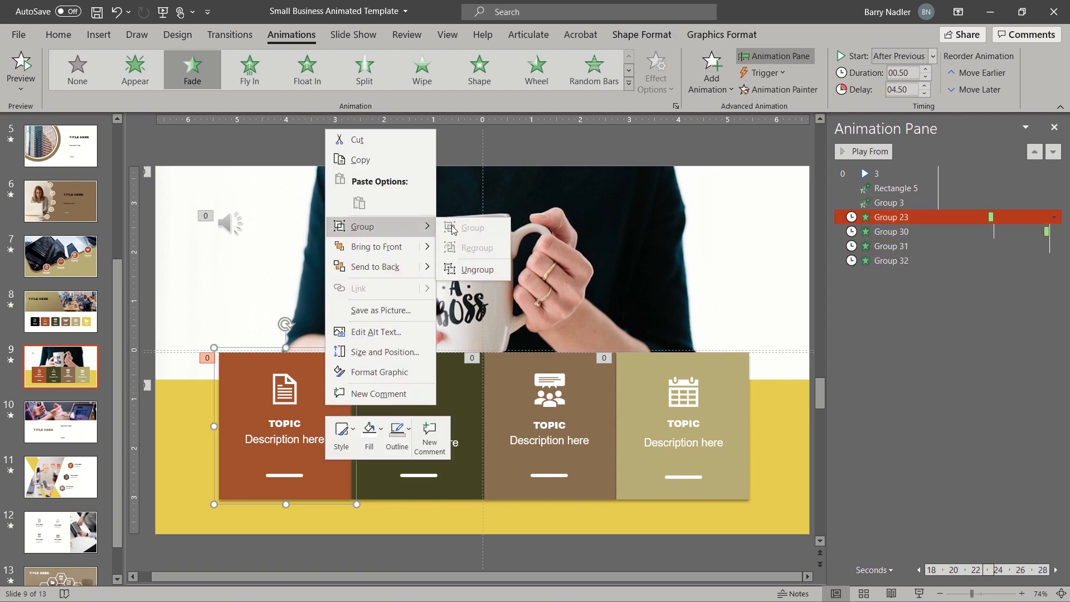
pyautogui.click(489, 274)
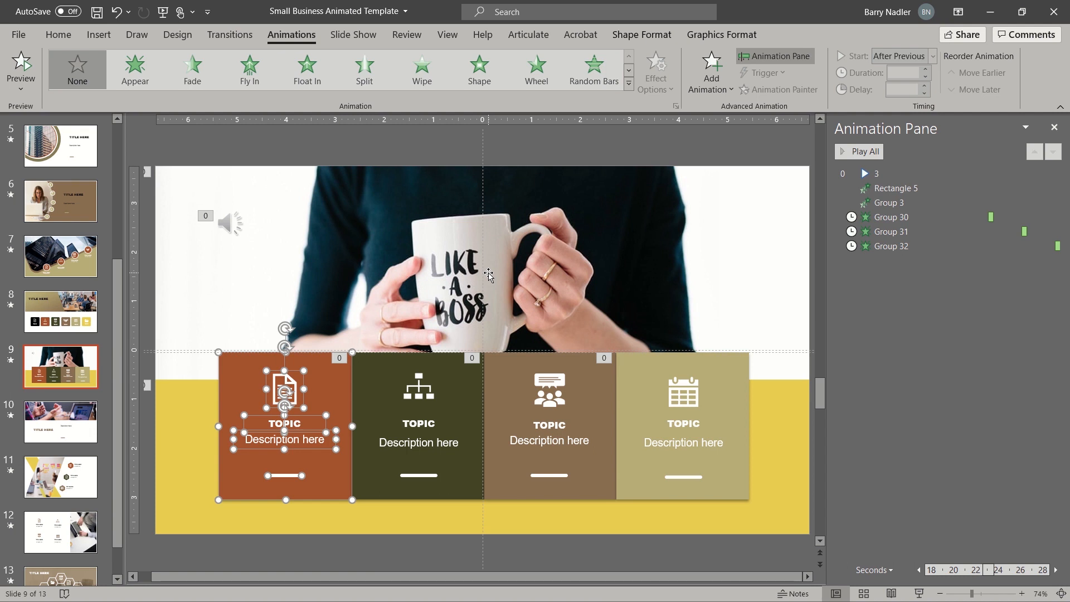
pyautogui.hotkey('ctrl', 'z')
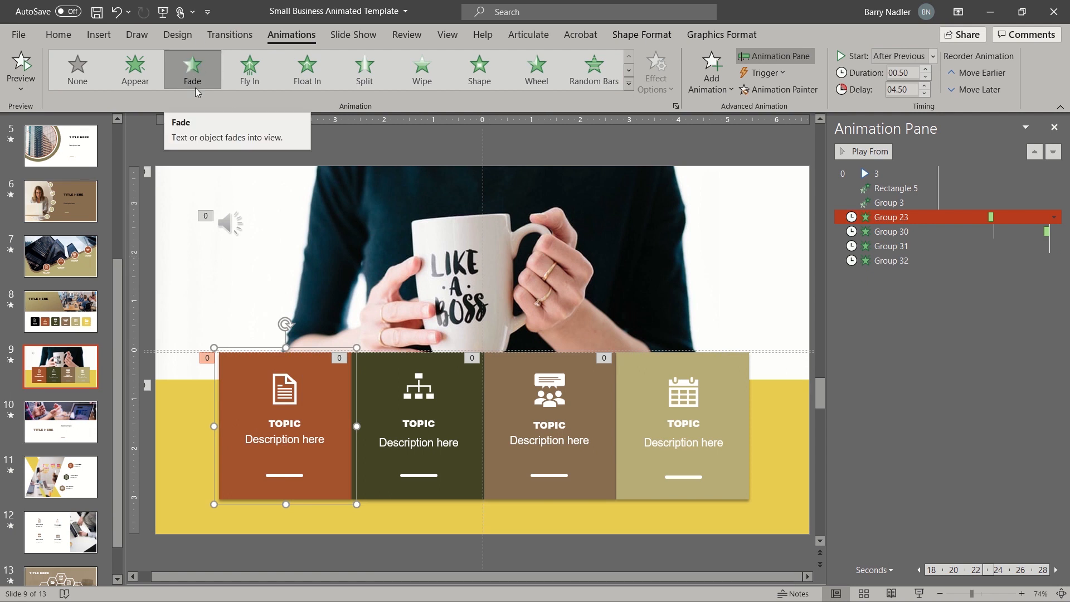
pyautogui.click(251, 78)
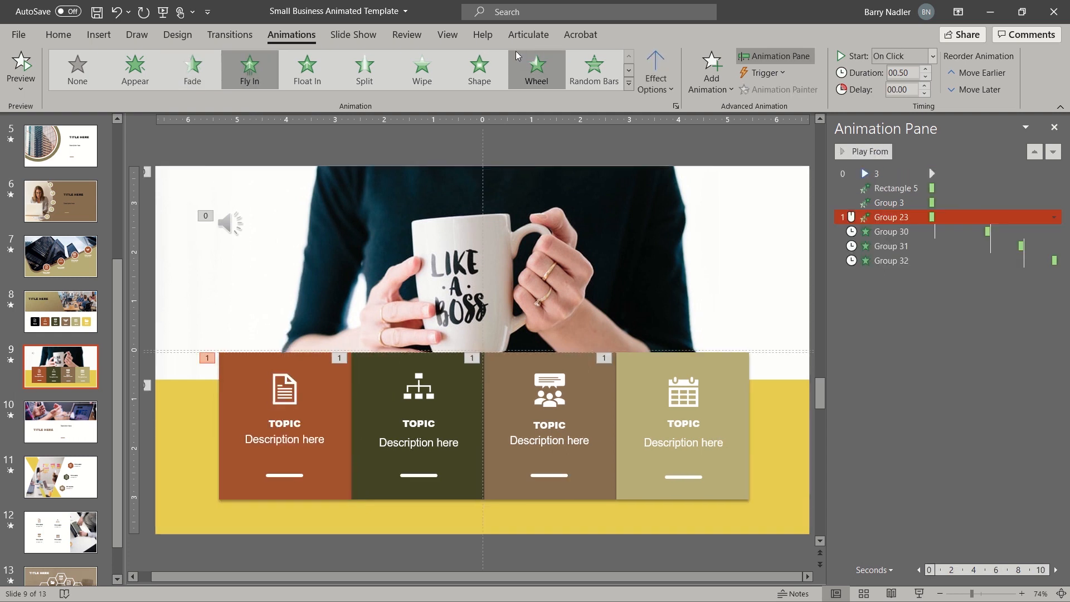
# - Switch Group 23's entrance to Zoom, starting After Previous, and preview the slide's animations
pyautogui.click(628, 84)
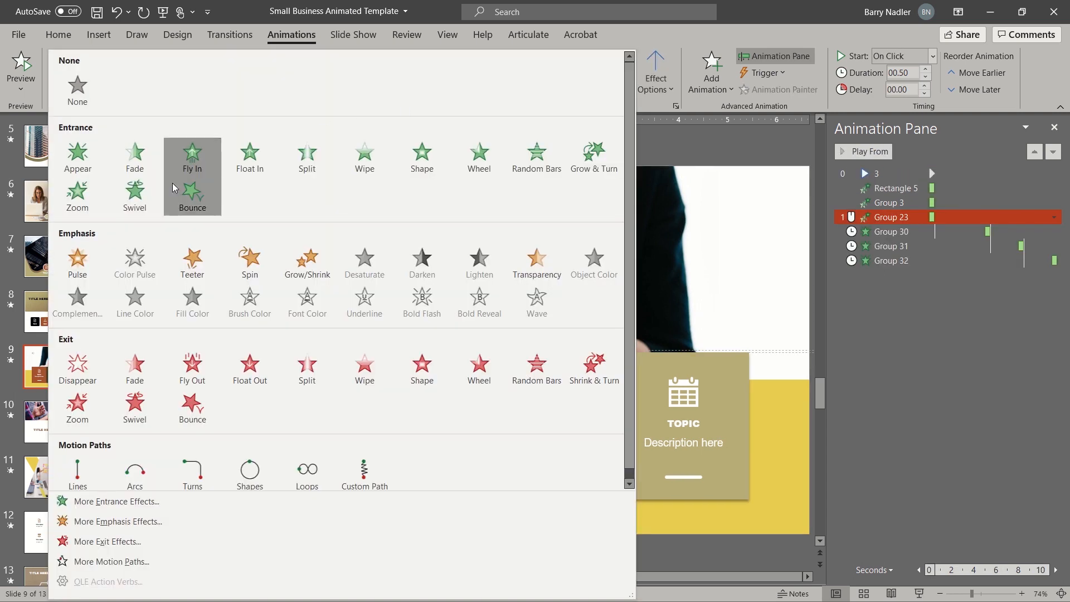
pyautogui.click(93, 199)
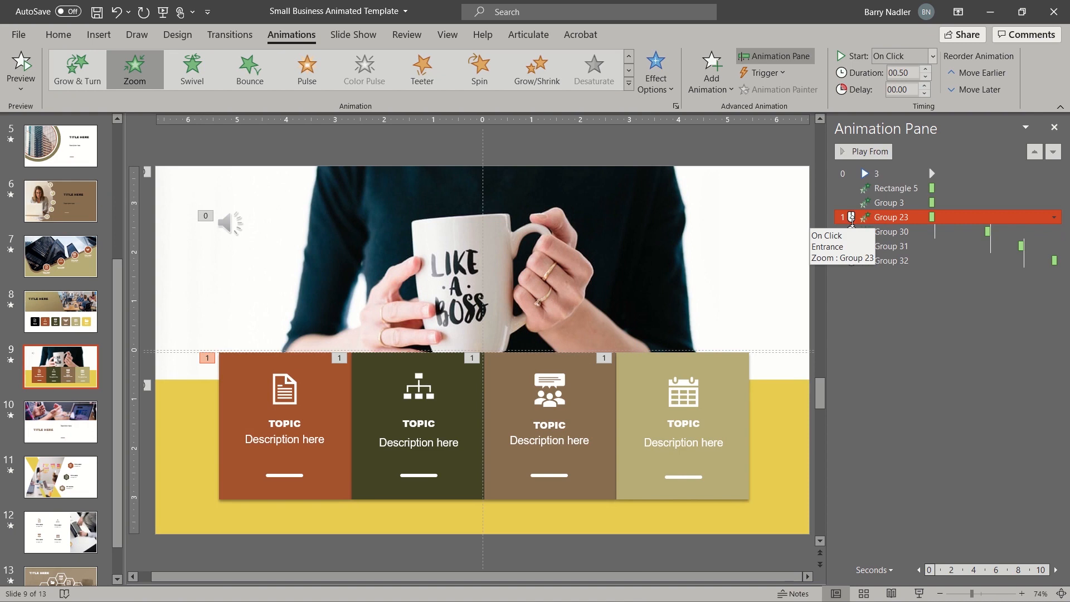
pyautogui.click(932, 56)
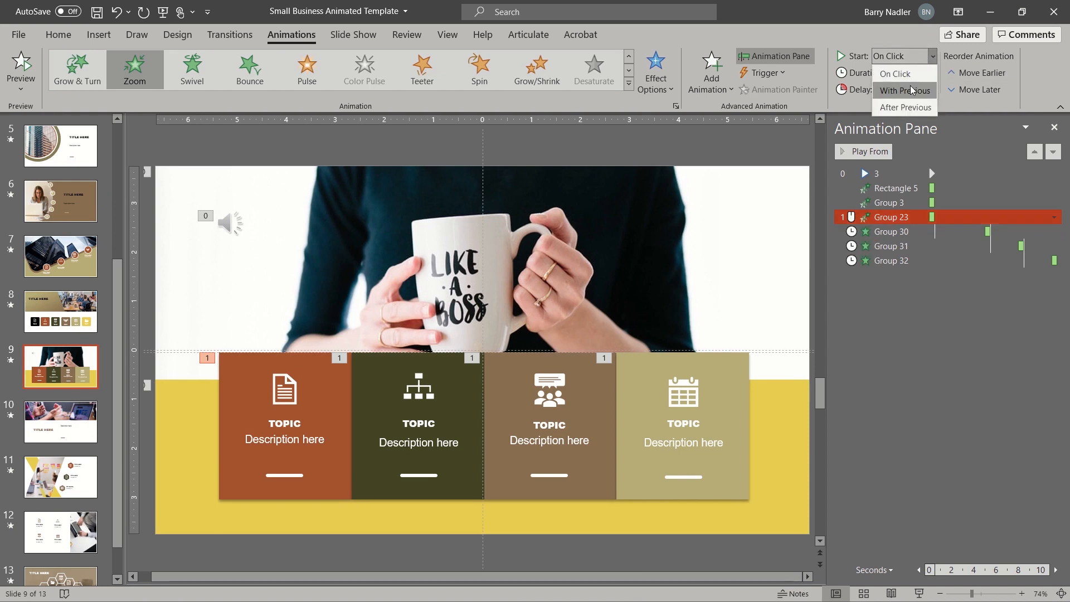
pyautogui.click(906, 107)
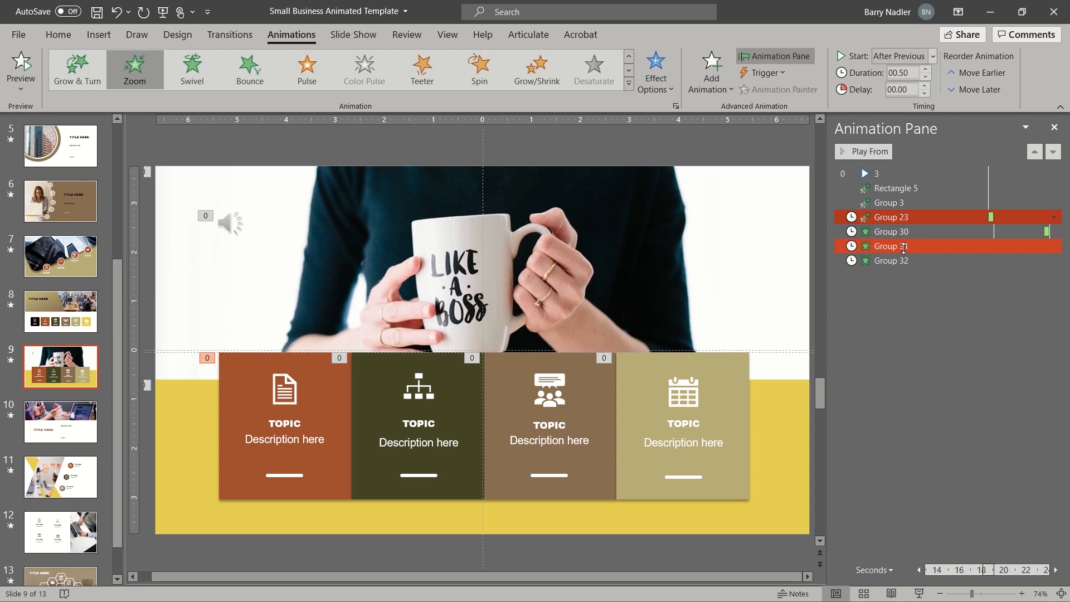
pyautogui.click(874, 152)
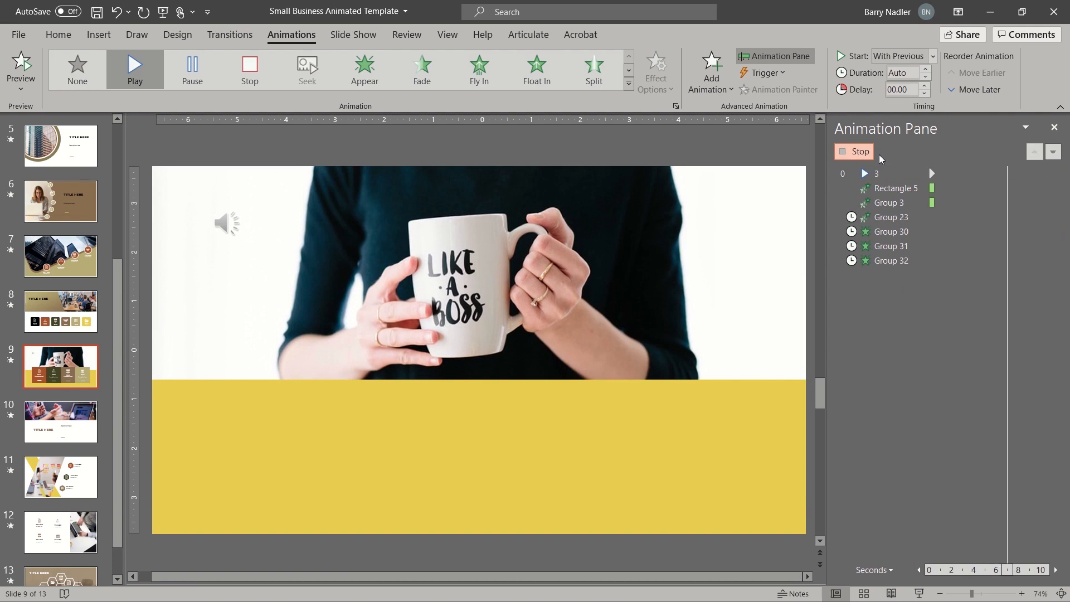
# - Stop the preview and select the Group 23, Rectangle 5, then Group 23 animations in turn
pyautogui.click(889, 230)
pyautogui.click(897, 221)
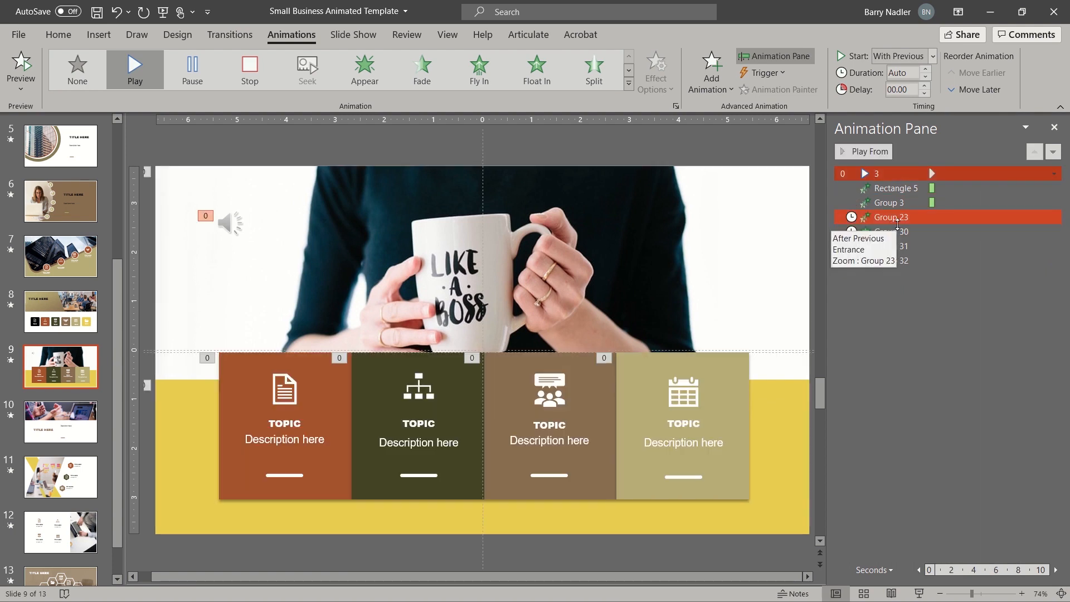
pyautogui.click(910, 187)
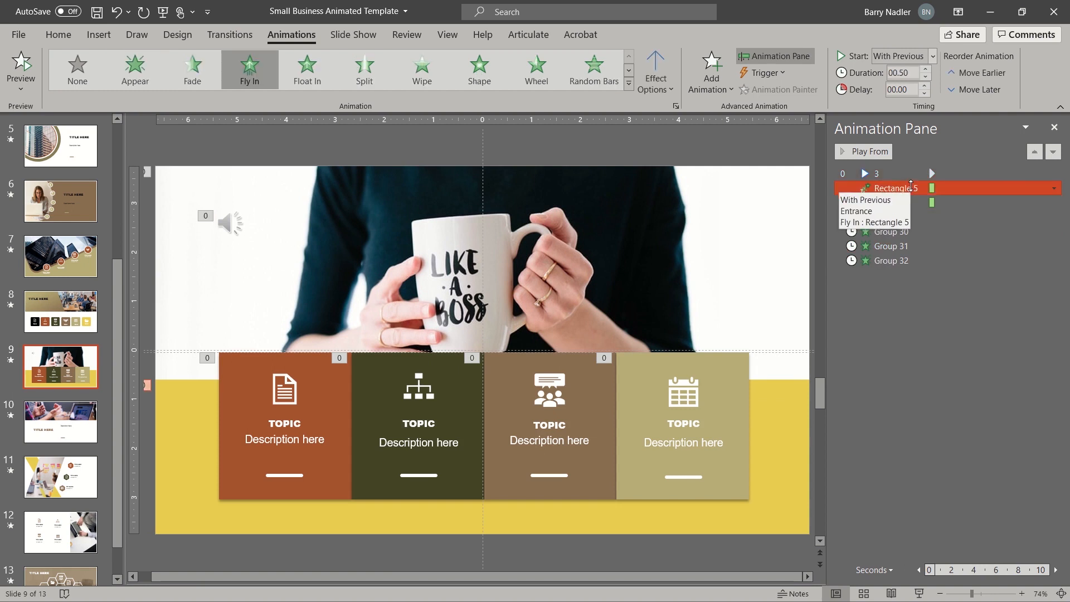
pyautogui.click(913, 215)
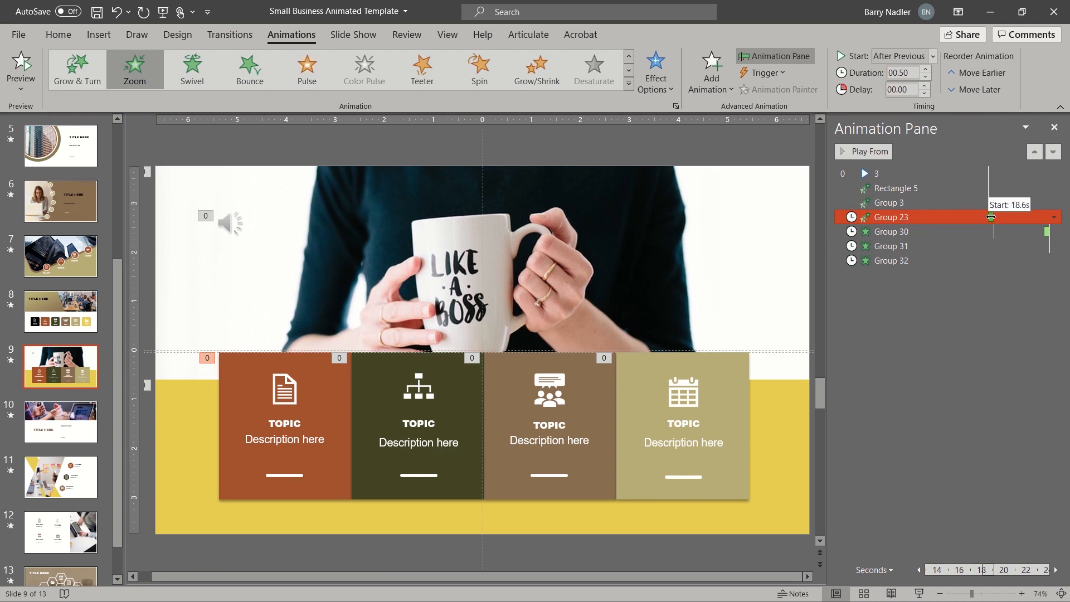
# - Set Group 23 to start With Previous and drag its timeline bar later, to about 5 s
pyautogui.click(906, 56)
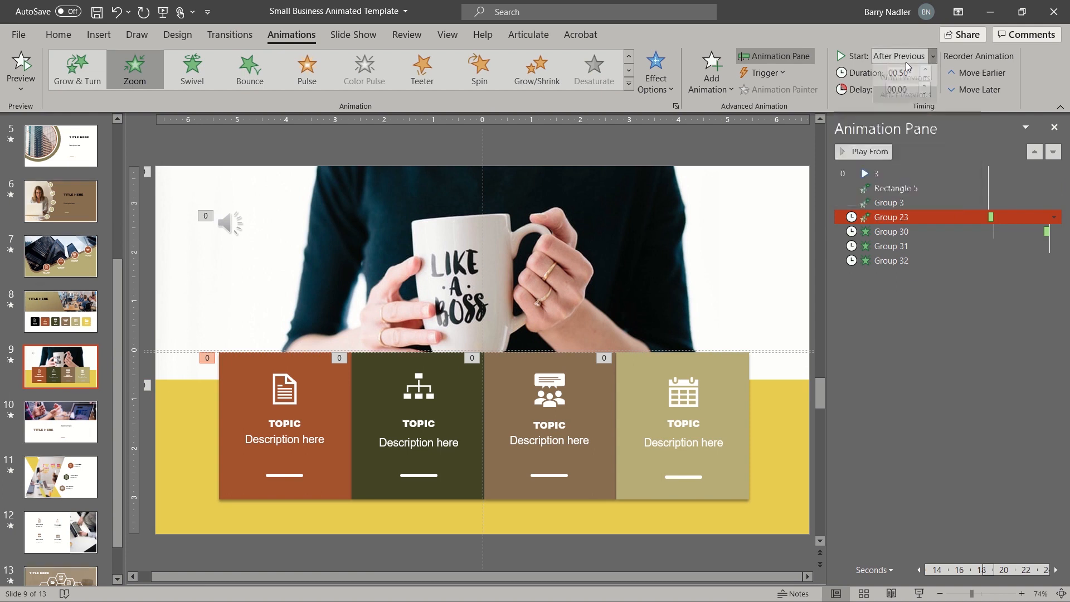
pyautogui.click(910, 90)
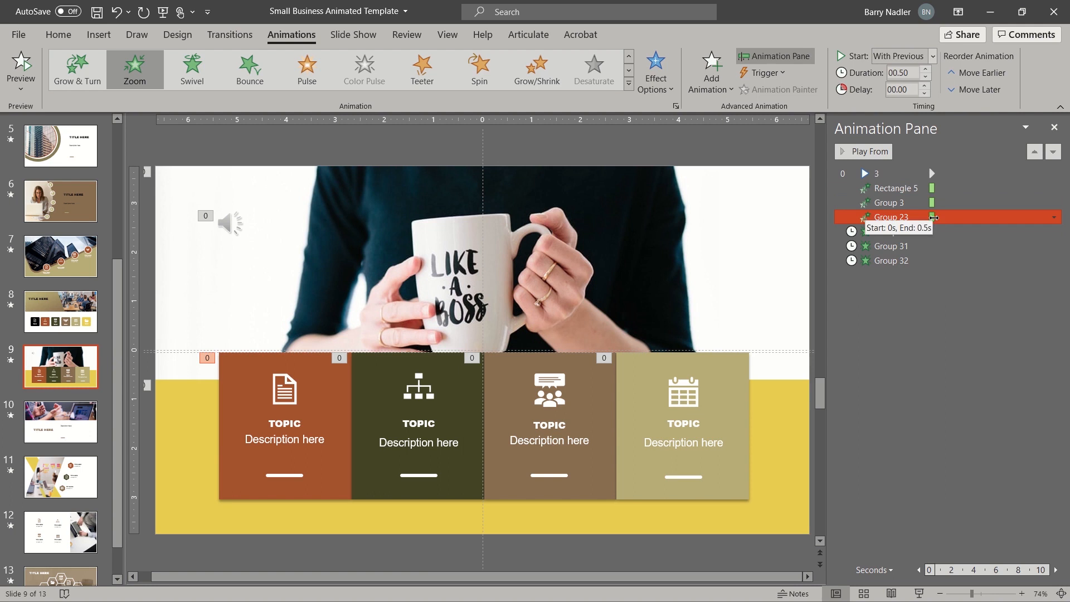
pyautogui.moveTo(931, 216); pyautogui.dragTo(988, 218)
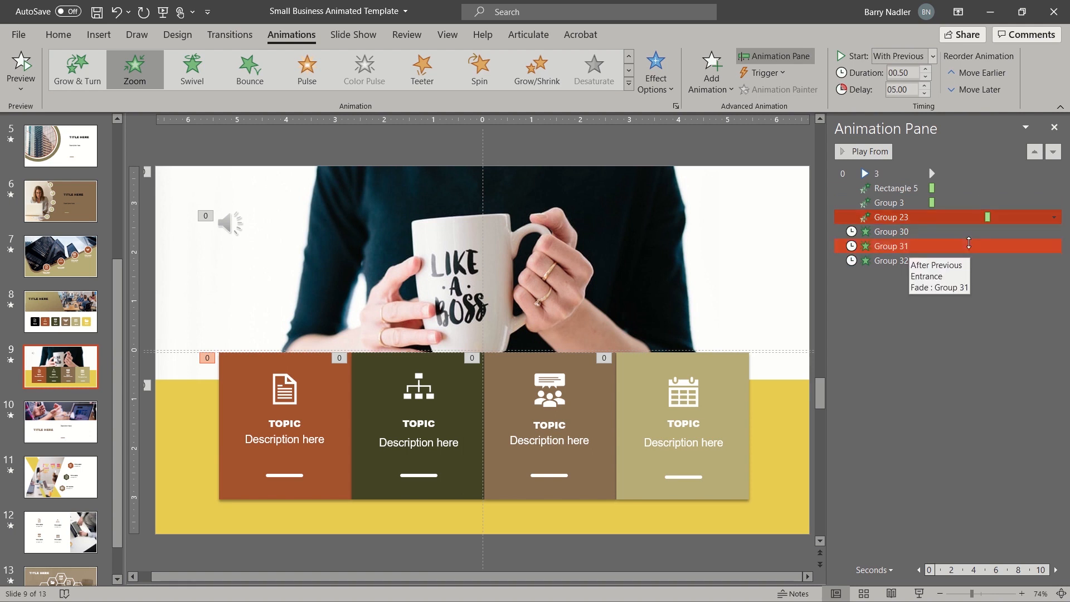
# - Set Group 30 to start After Previous with no delay
pyautogui.click(977, 232)
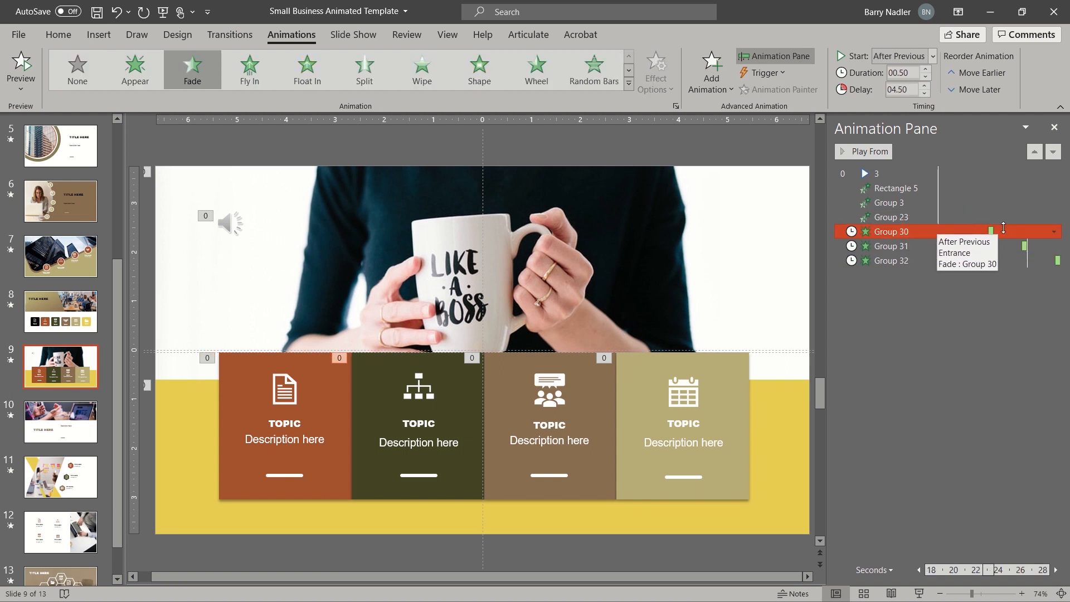
pyautogui.click(911, 56)
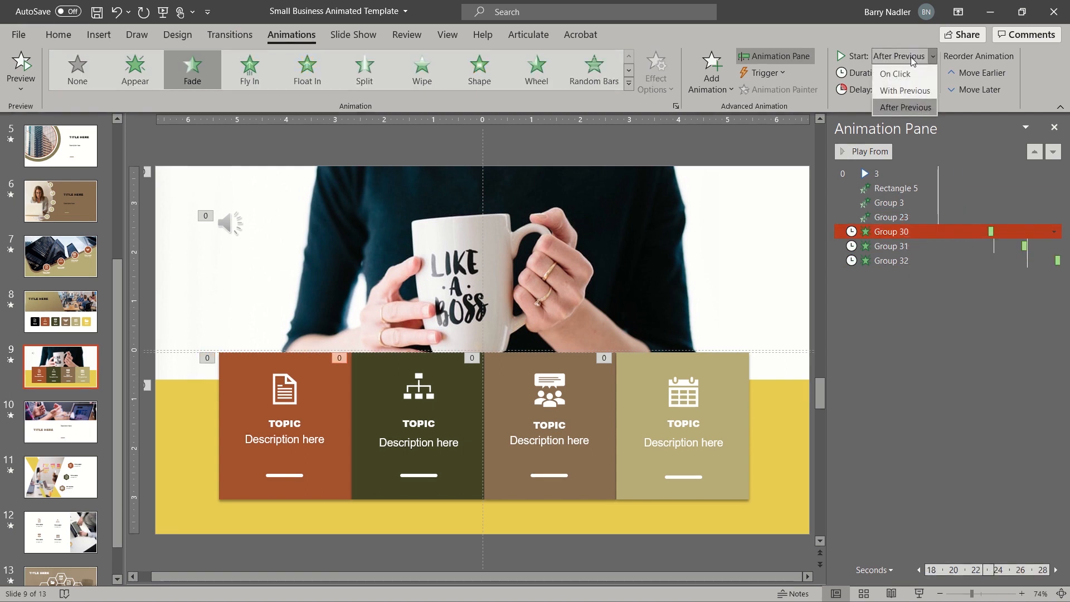
pyautogui.click(909, 89)
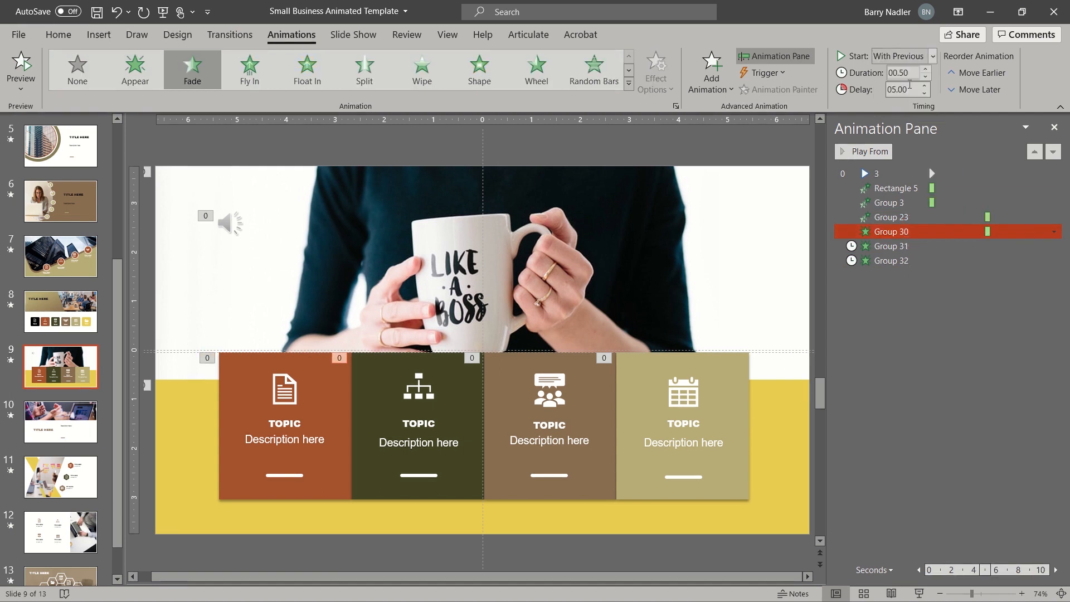
pyautogui.click(904, 56)
pyautogui.click(908, 106)
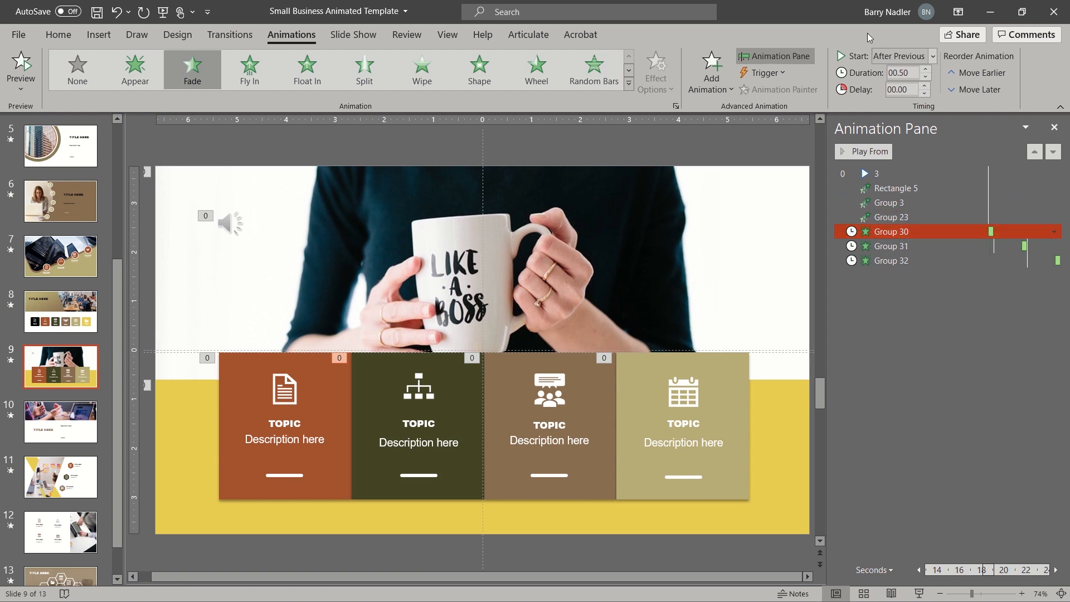
# - Set Groups 30, 31 and 32 to start With Previous, then drag Group 30 to about 10.8 seconds
pyautogui.click(889, 57)
pyautogui.click(899, 88)
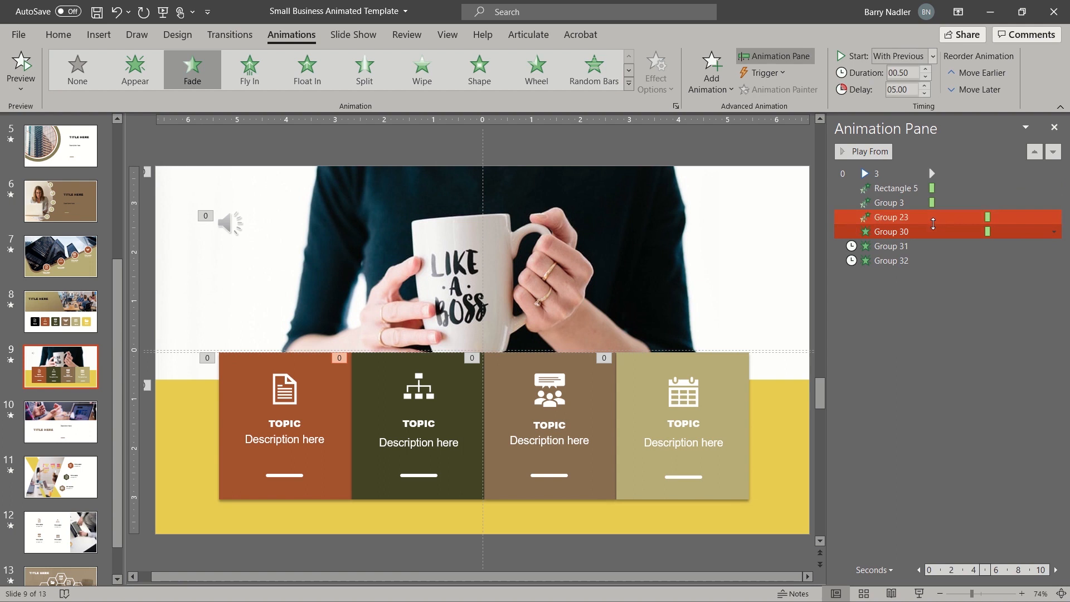
pyautogui.click(928, 245)
pyautogui.click(899, 57)
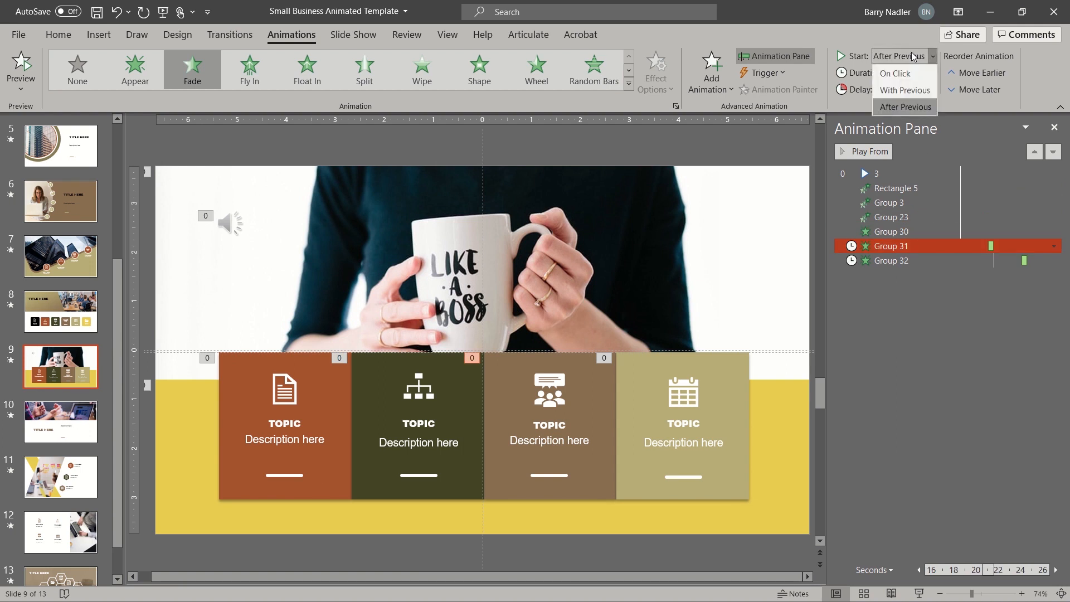
pyautogui.click(905, 90)
pyautogui.click(903, 260)
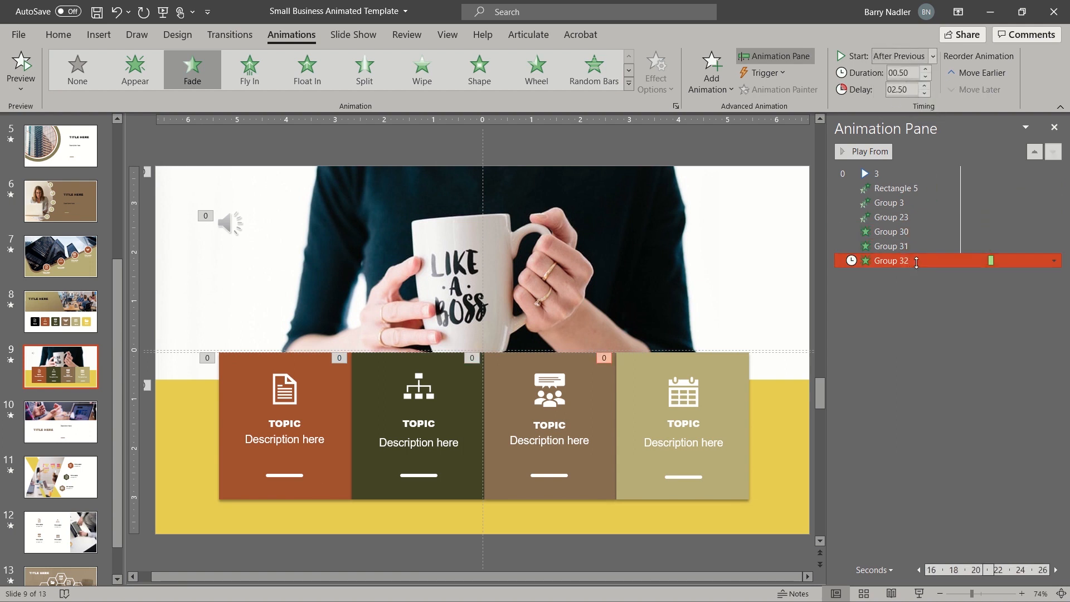
pyautogui.click(898, 56)
pyautogui.click(902, 92)
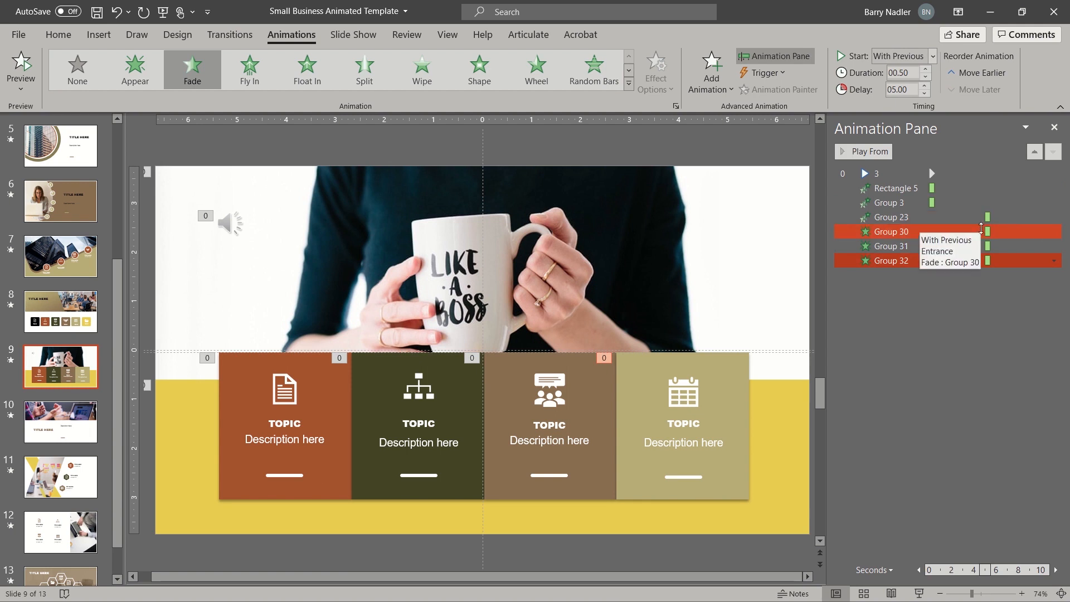
pyautogui.moveTo(987, 232); pyautogui.dragTo(1009, 260)
pyautogui.click(910, 261)
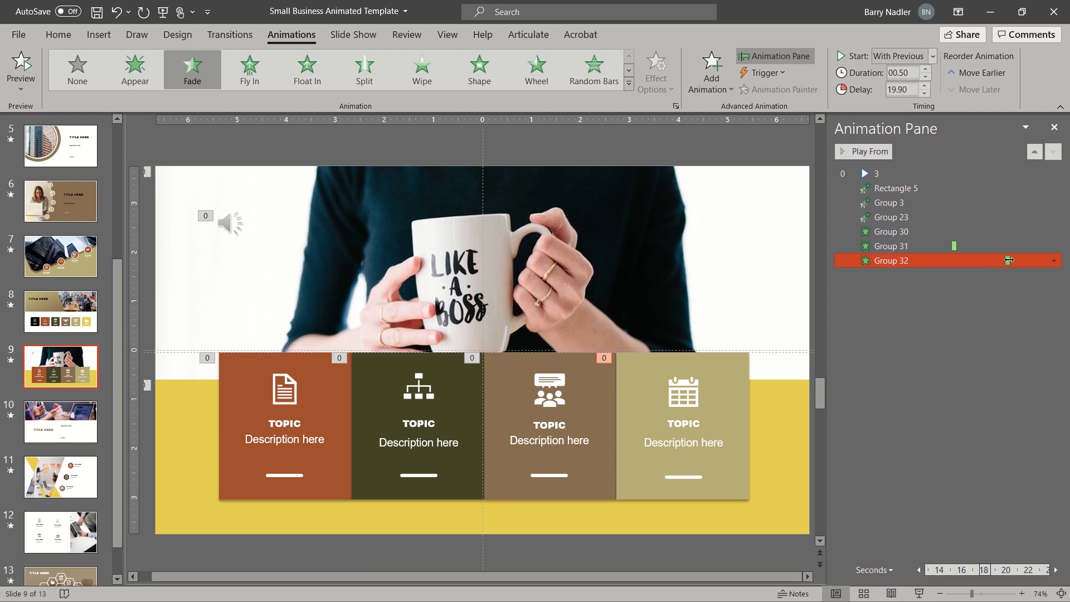
pyautogui.click(887, 188)
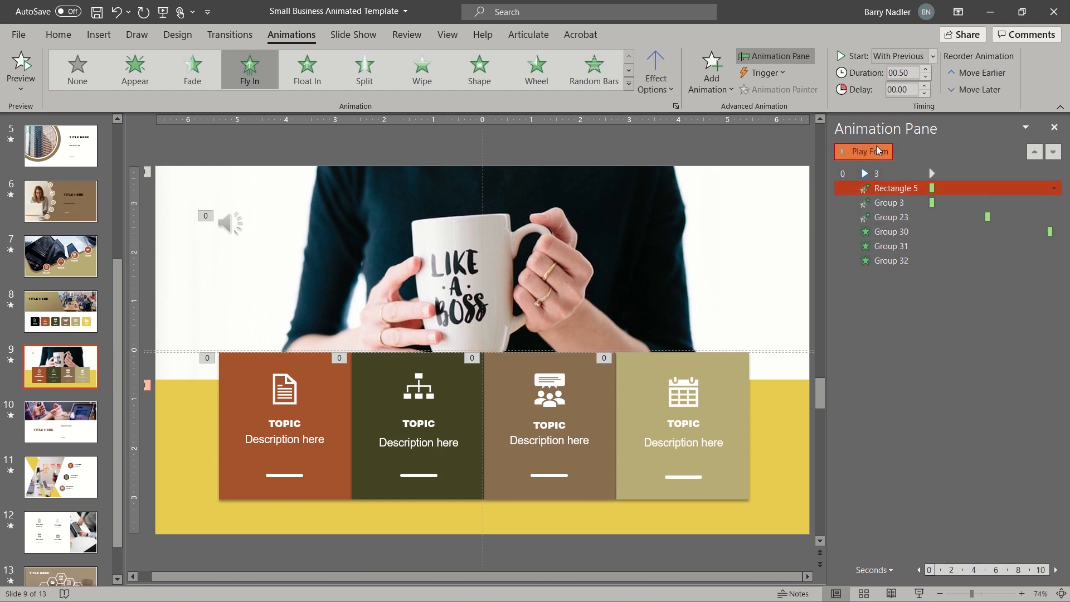
pyautogui.click(873, 151)
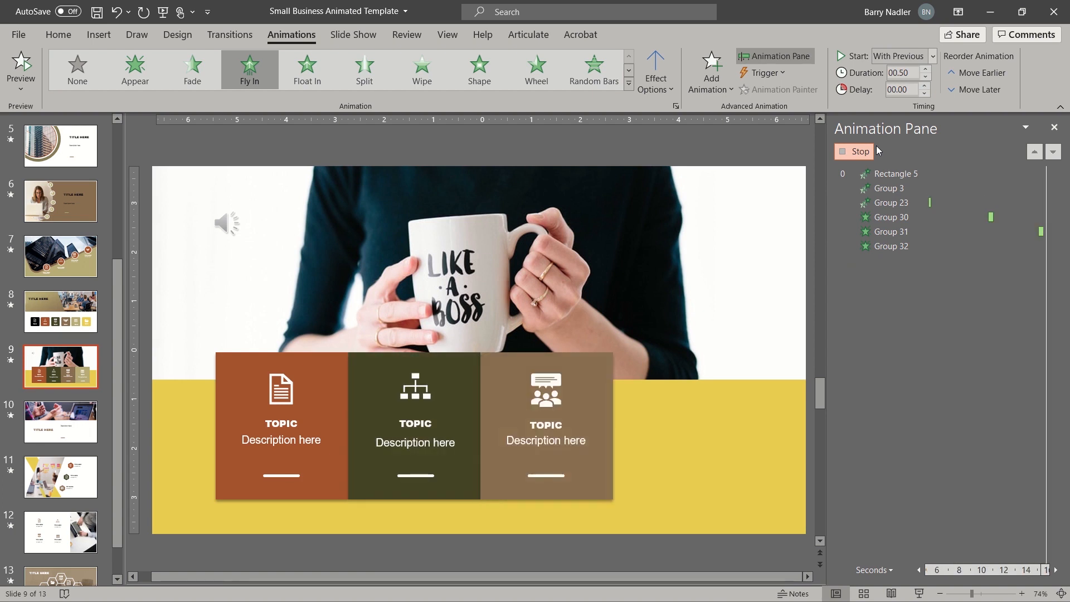
pyautogui.click(873, 150)
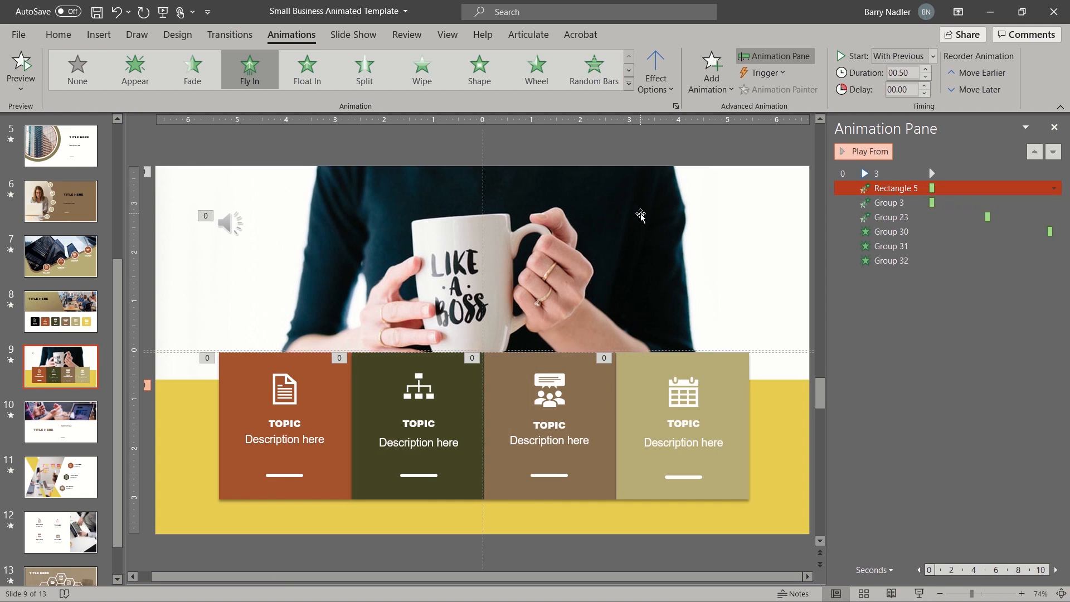
pyautogui.click(882, 218)
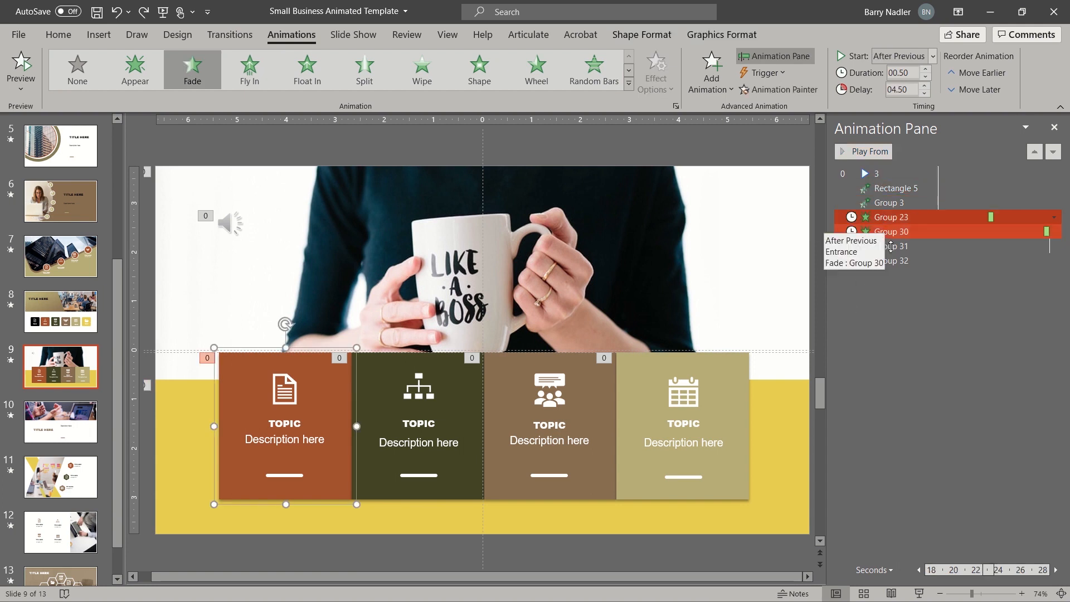